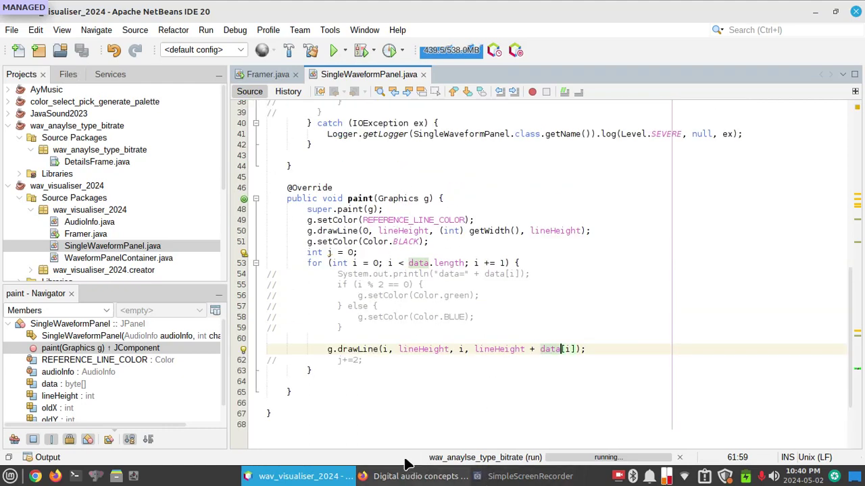
# Browse Thunar to NetBeansProjects/wav_visualiser_2024/USER and open beep-3.wav in Audacity
pyautogui.click(116, 476)
pyautogui.click(145, 308)
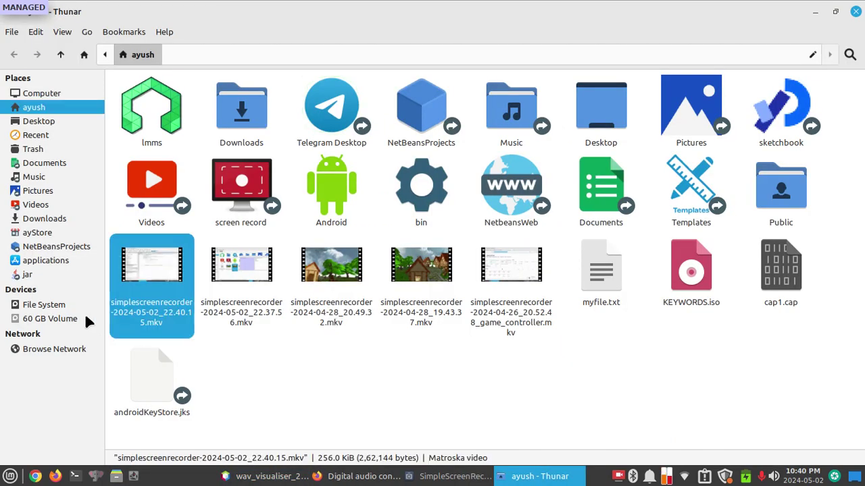
pyautogui.click(56, 247)
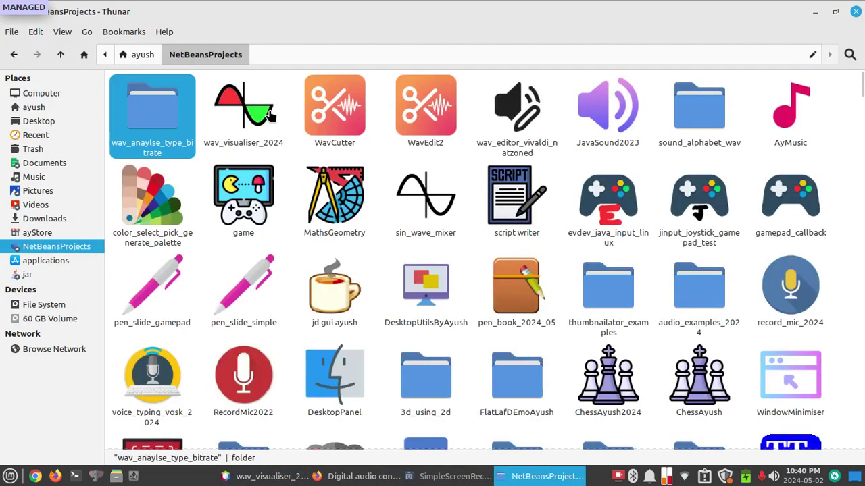
pyautogui.doubleClick(271, 121)
pyautogui.doubleClick(131, 122)
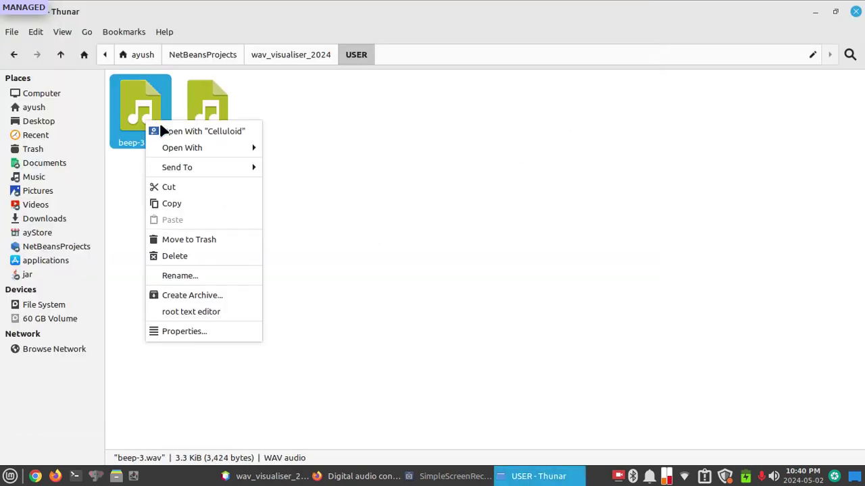
pyautogui.click(293, 148)
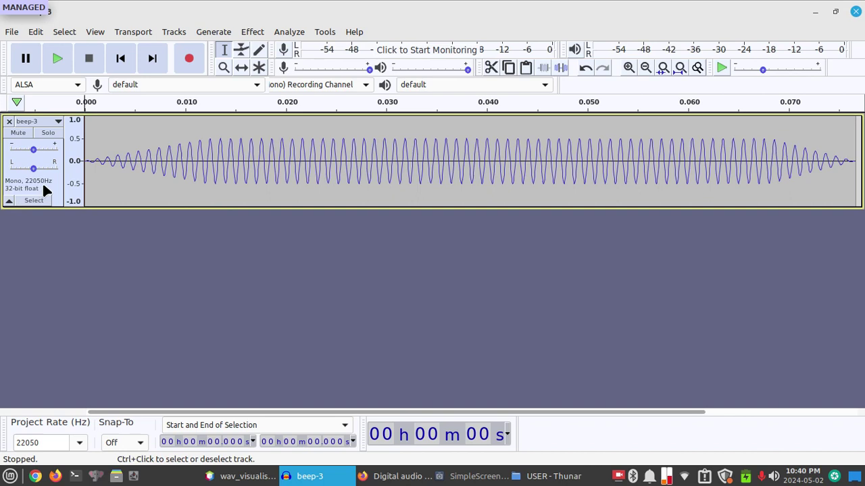
# Close Audacity without saving and briefly preview beep-3.wav in the media player
pyautogui.click(854, 12)
pyautogui.click(365, 290)
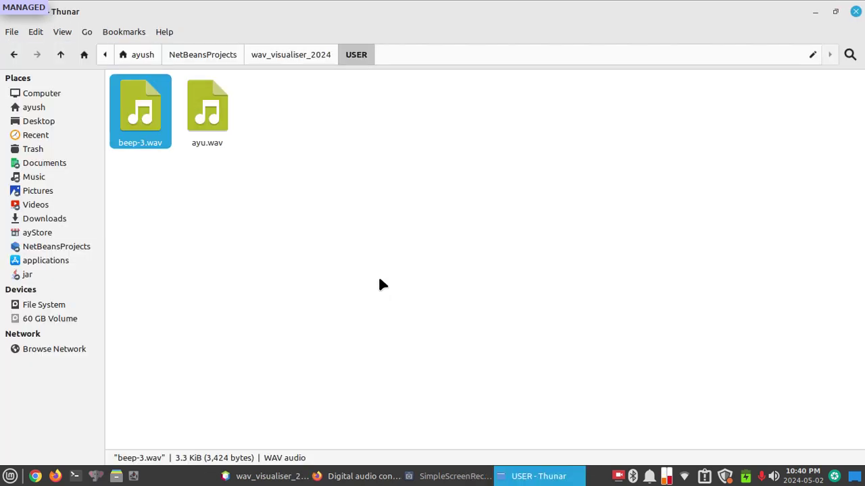
pyautogui.click(145, 130)
pyautogui.click(146, 131)
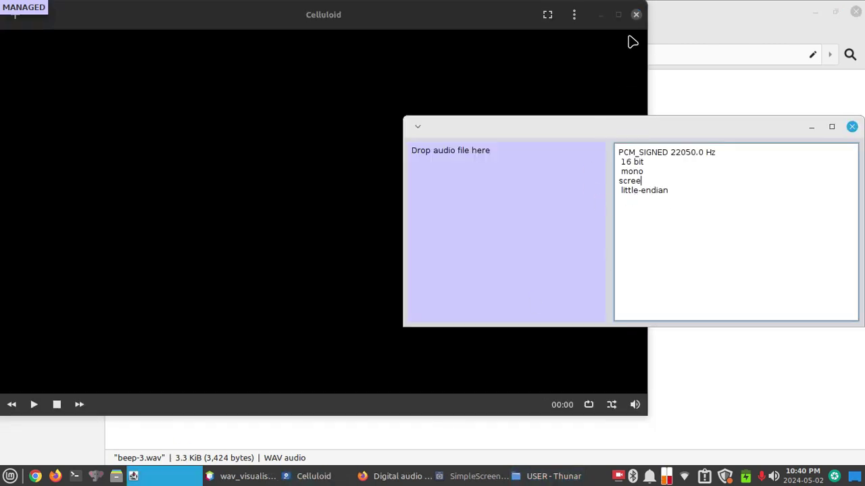
pyautogui.click(635, 15)
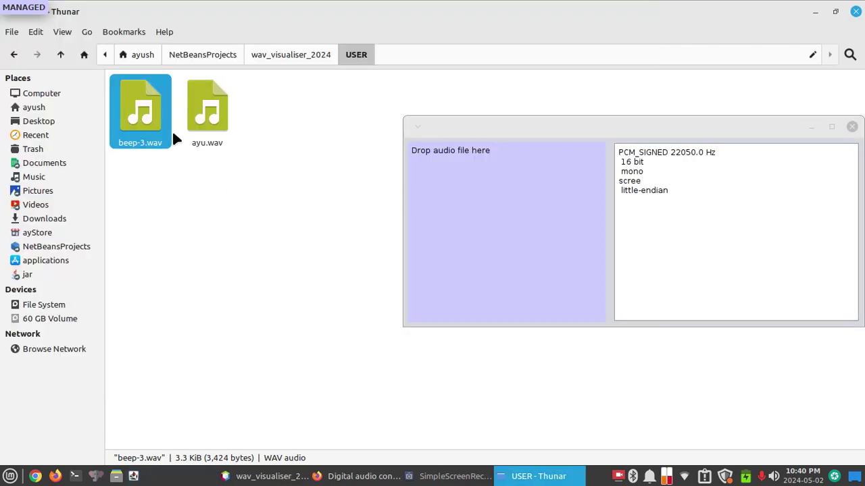
# Drop ayu.wav and beep-3.wav onto the audio info panel, replaying beep-3.wav once
pyautogui.moveTo(207, 115); pyautogui.dragTo(485, 197)
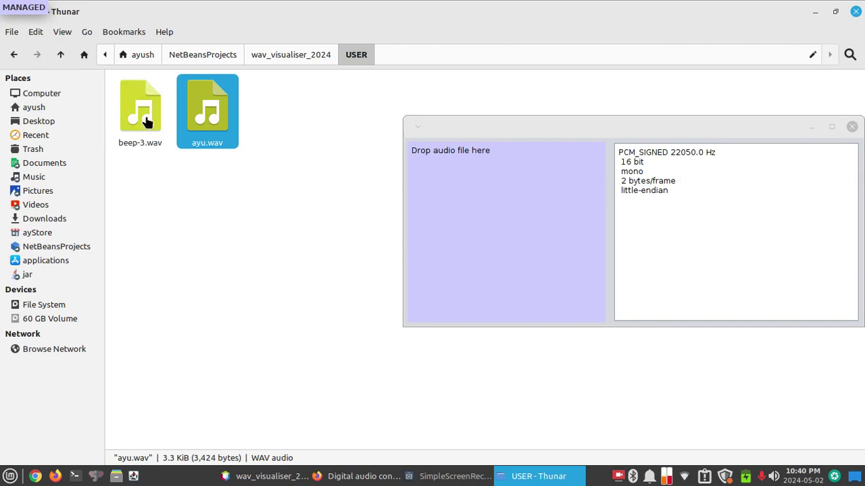
pyautogui.moveTo(147, 122); pyautogui.dragTo(442, 177)
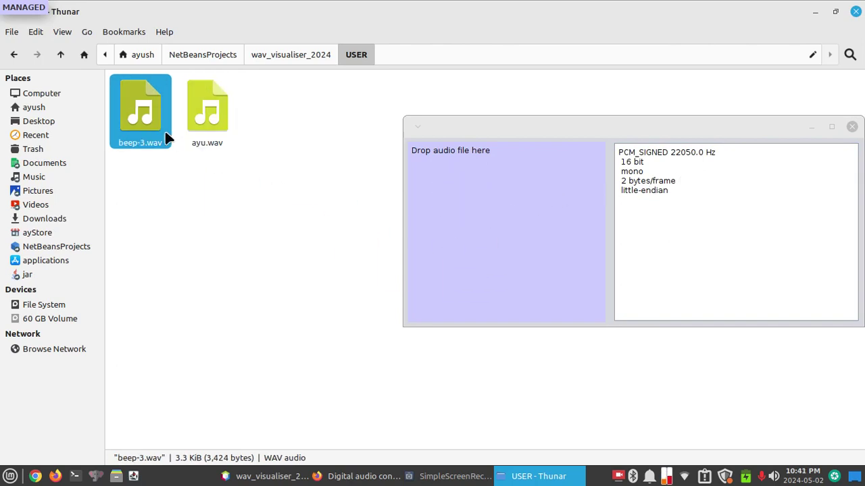
pyautogui.moveTo(141, 111); pyautogui.dragTo(467, 203)
pyautogui.moveTo(206, 108); pyautogui.dragTo(450, 182)
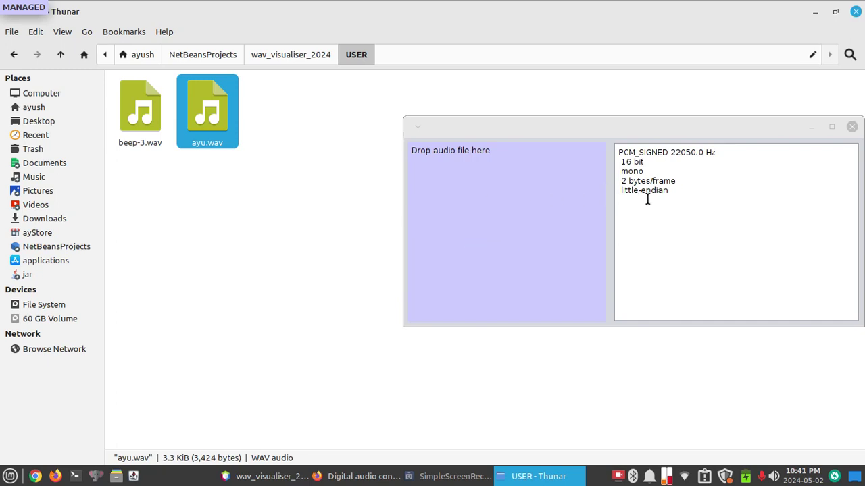
pyautogui.doubleClick(140, 111)
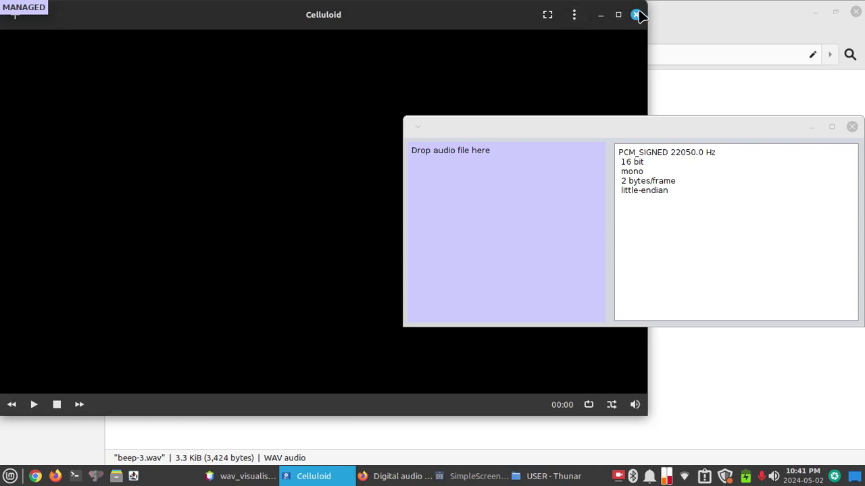
pyautogui.click(636, 14)
pyautogui.moveTo(141, 108)
pyautogui.mouseDown()
pyautogui.moveTo(467, 196)
pyautogui.moveTo(471, 183)
pyautogui.mouseUp()
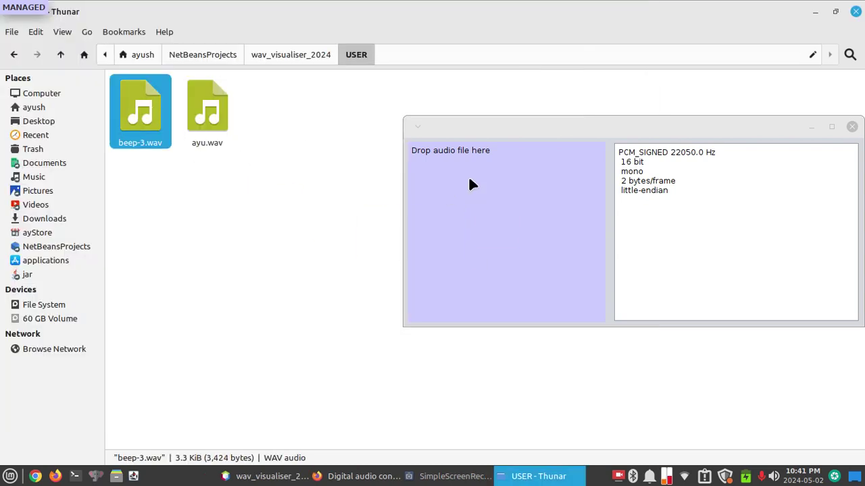
# Highlight the 16-bit, mono and 2 bytes/frame entries in the format info
pyautogui.doubleClick(635, 162)
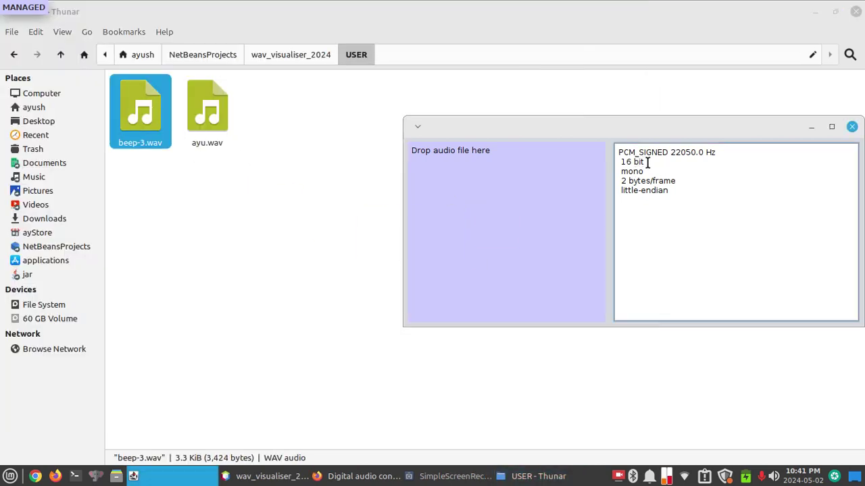
pyautogui.doubleClick(637, 172)
pyautogui.doubleClick(649, 181)
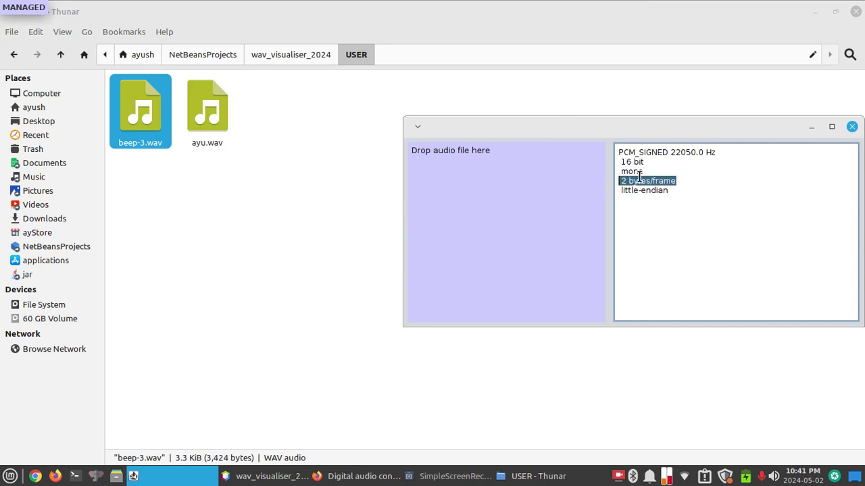
pyautogui.click(644, 171)
pyautogui.moveTo(677, 181); pyautogui.dragTo(594, 189)
# Close the audio info window and try running SingleWaveformPanel.java, which has no main method
pyautogui.click(263, 476)
pyautogui.click(811, 126)
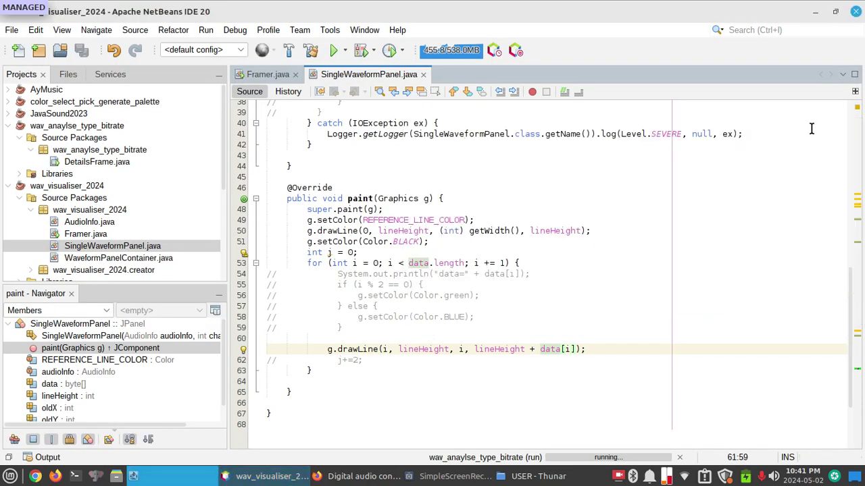
pyautogui.click(501, 317)
pyautogui.scroll(4, 464, 289)
pyautogui.scroll(4, 466, 203)
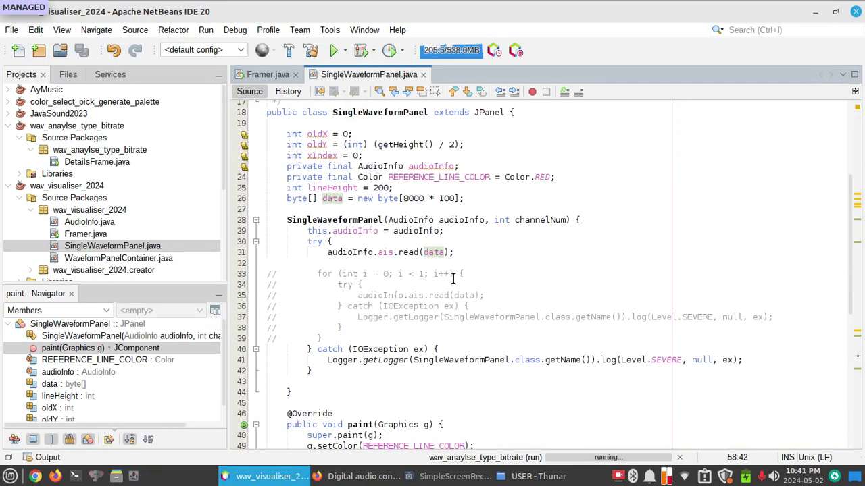
pyautogui.scroll(-6, 579, 285)
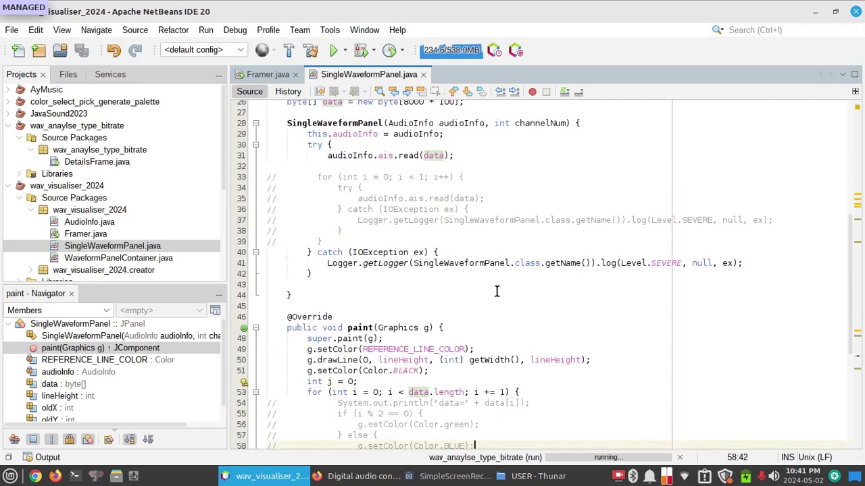
pyautogui.rightClick(484, 102)
pyautogui.click(519, 239)
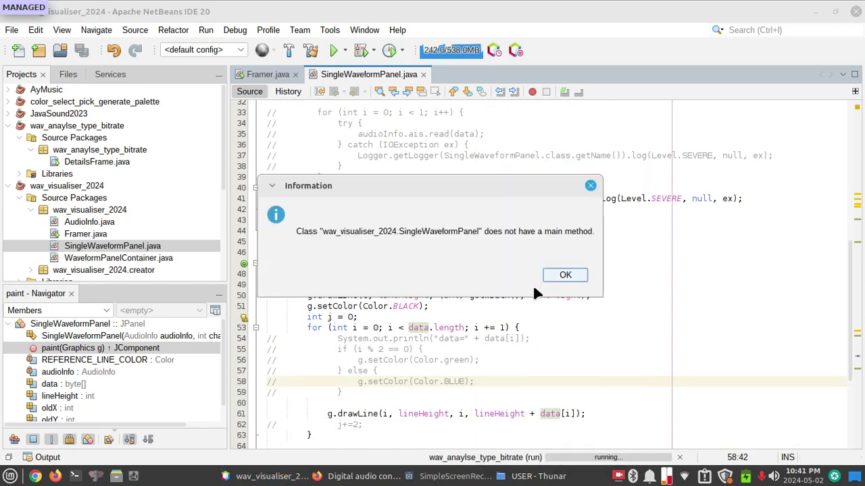
pyautogui.click(647, 186)
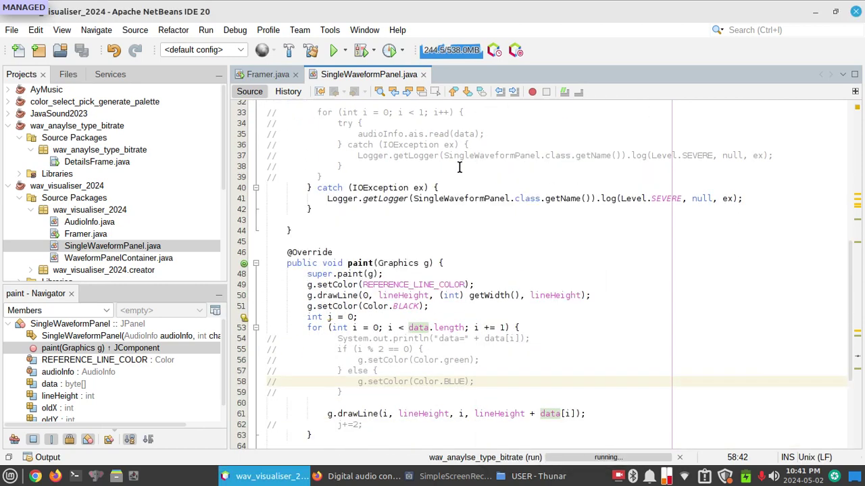
# Run Framer.java and maximize the Waveform Display Simulator window
pyautogui.click(268, 74)
pyautogui.rightClick(405, 106)
pyautogui.click(438, 240)
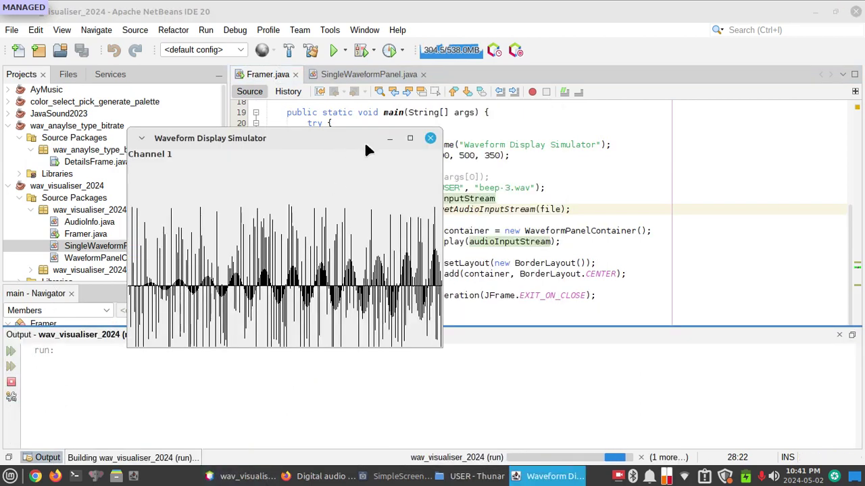
pyautogui.doubleClick(364, 141)
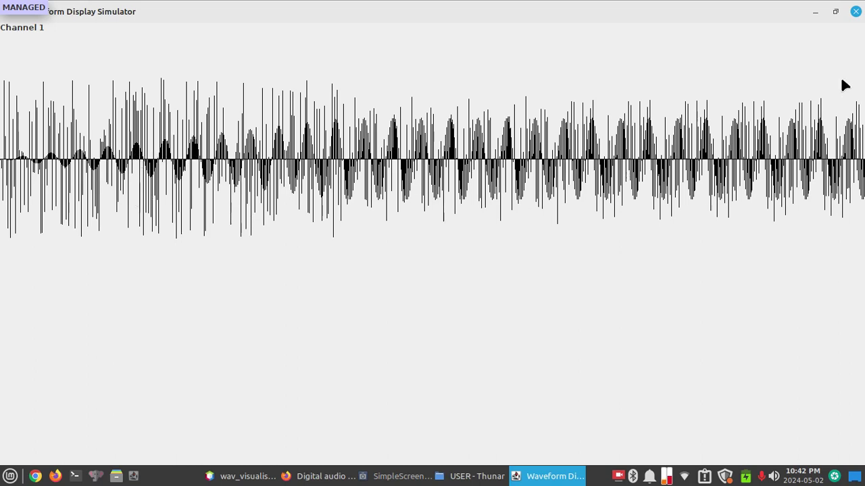
# Close the simulator and inspect data.length and the 8000/100 array size in SingleWaveformPanel.java
pyautogui.click(855, 11)
pyautogui.click(451, 295)
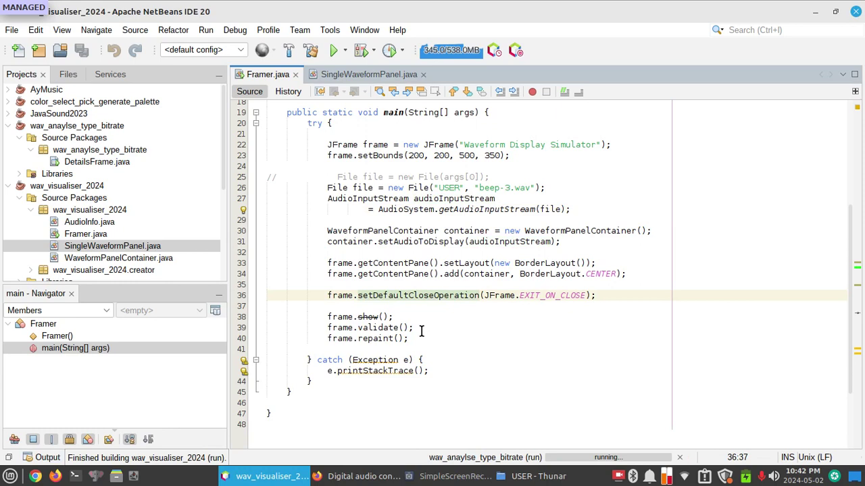
pyautogui.click(360, 75)
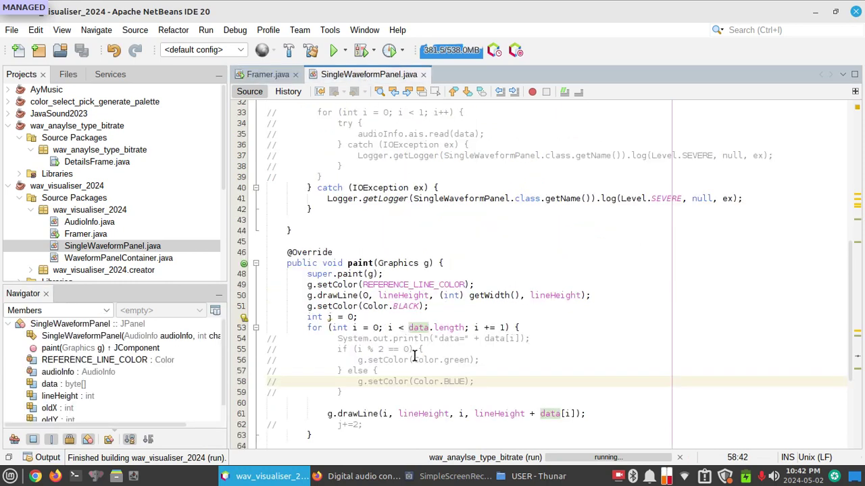
pyautogui.doubleClick(445, 231)
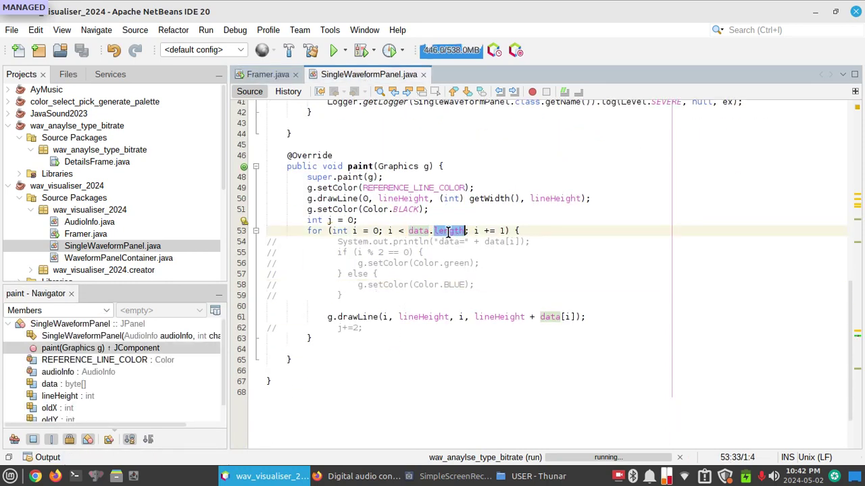
pyautogui.scroll(3, 432, 291)
pyautogui.scroll(5, 433, 291)
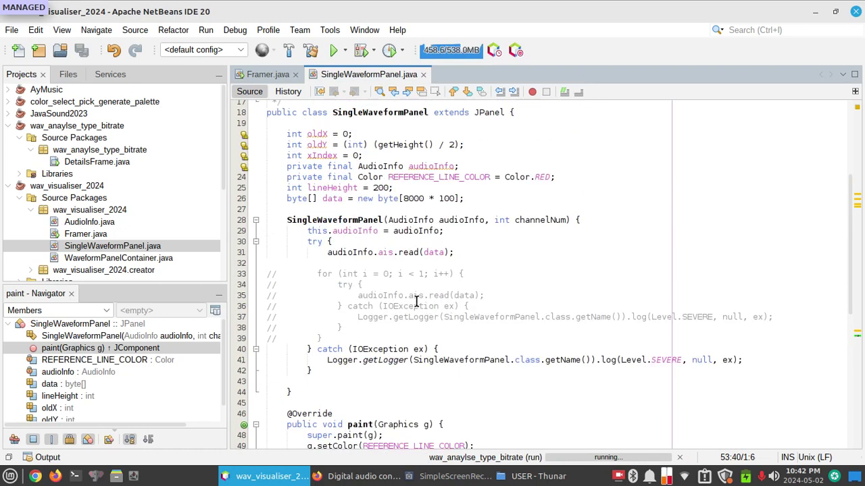
pyautogui.doubleClick(432, 253)
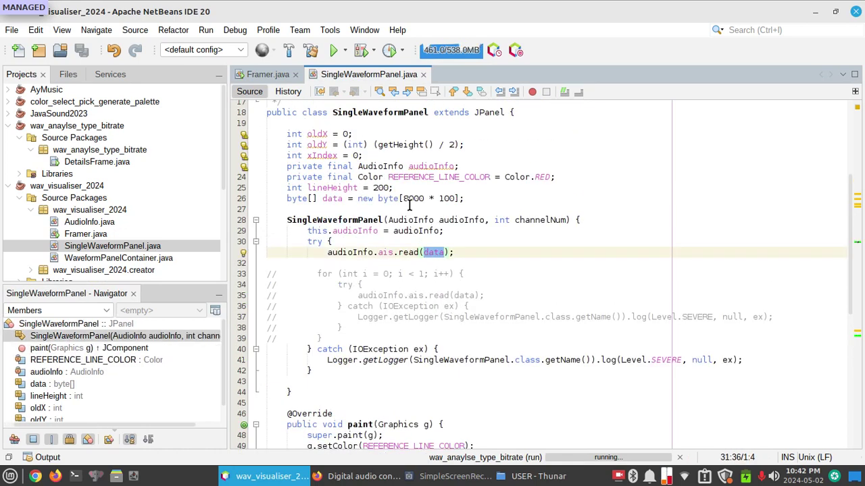
pyautogui.doubleClick(413, 199)
pyautogui.doubleClick(447, 198)
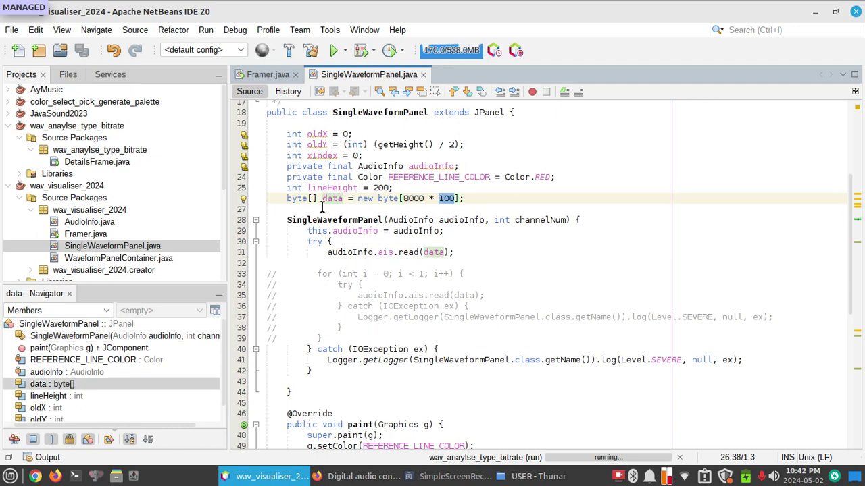
pyautogui.scroll(-4, 392, 304)
pyautogui.scroll(-3, 392, 303)
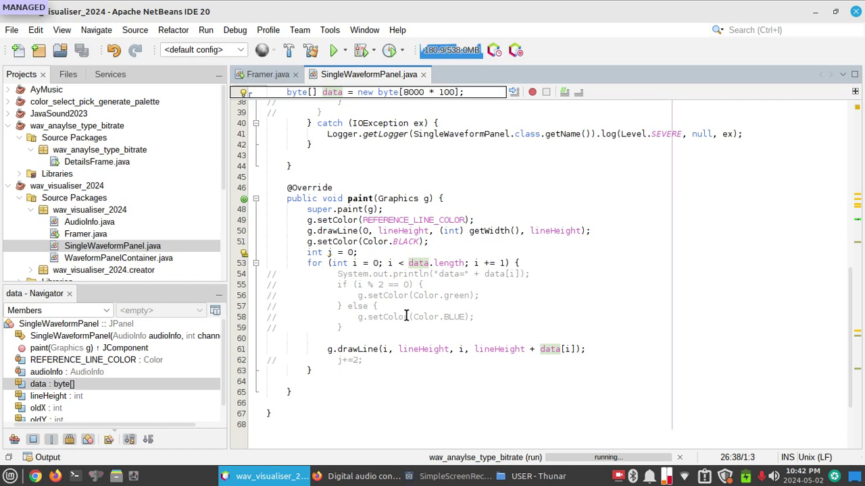
# Review data, lineHeight and the BLACK colour, launch the project, and close the format window
pyautogui.doubleClick(421, 263)
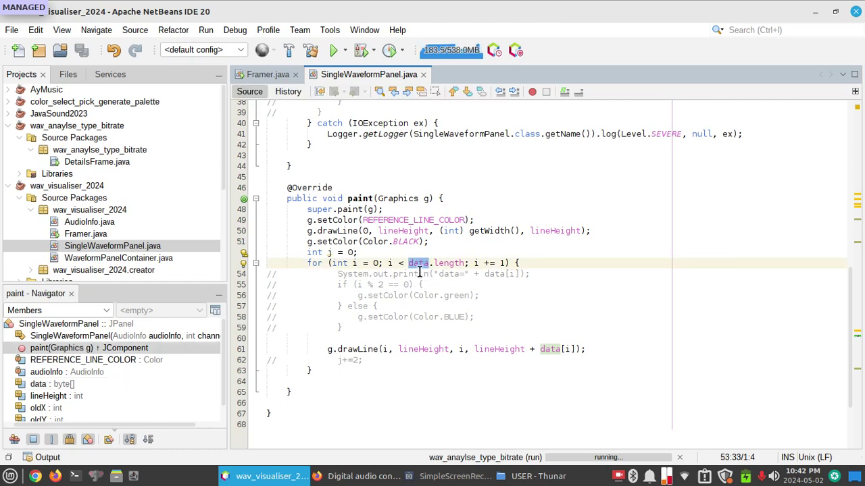
pyautogui.click(379, 263)
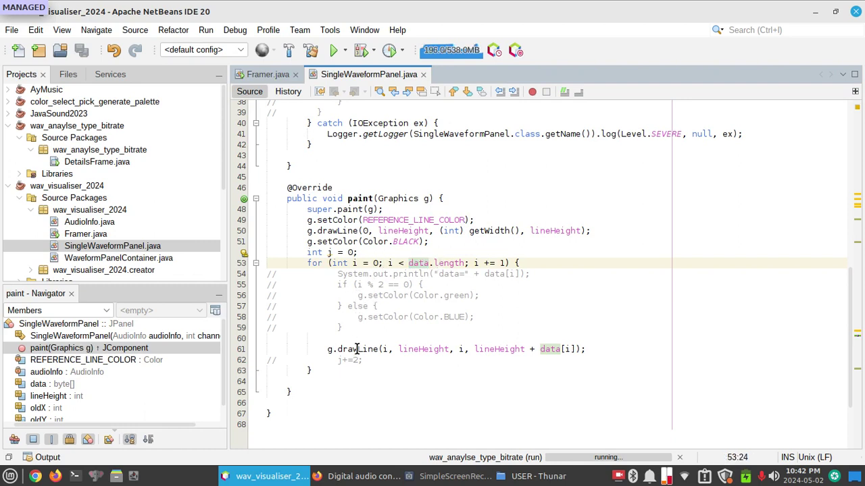
pyautogui.doubleClick(423, 349)
pyautogui.doubleClick(405, 241)
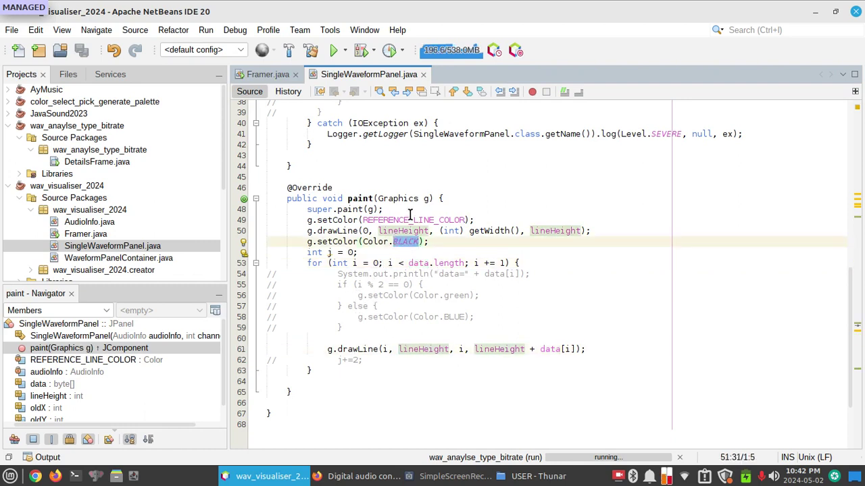
pyautogui.rightClick(414, 220)
pyautogui.press('Escape')
pyautogui.click(386, 231)
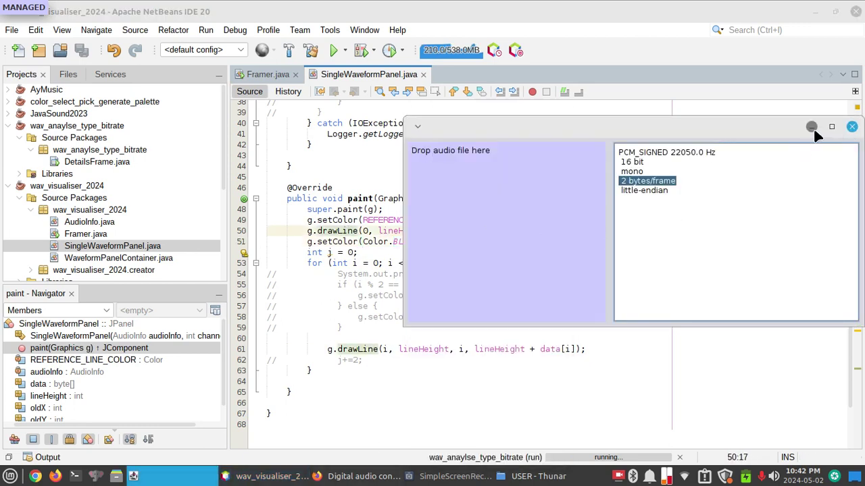
pyautogui.click(851, 127)
# After a failed Run File, run the project with F6 and widen the simulator window
pyautogui.rightClick(466, 100)
pyautogui.click(514, 241)
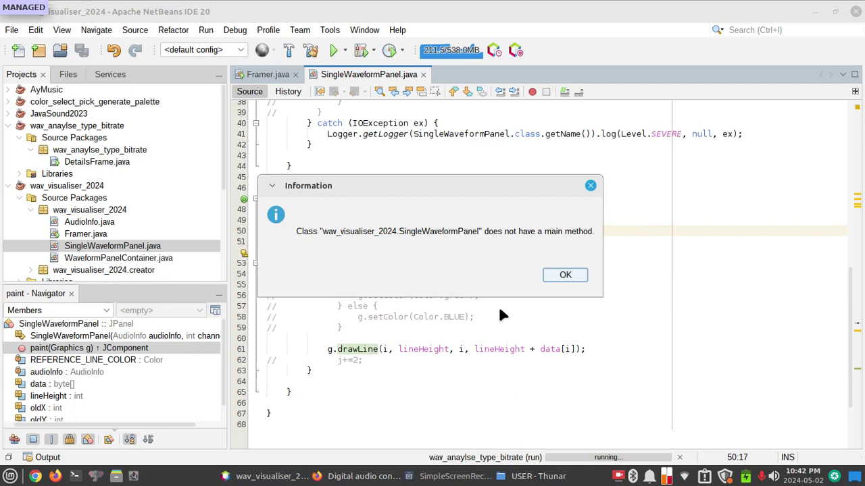
pyautogui.click(565, 275)
pyautogui.press('F6')
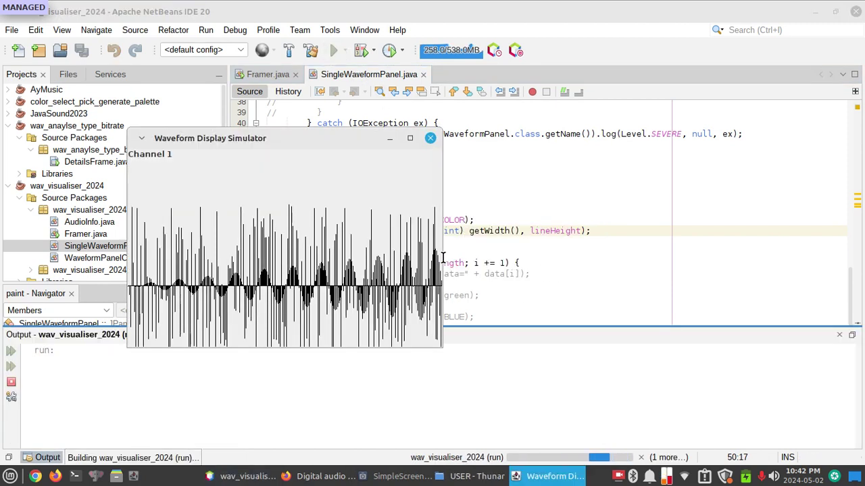
pyautogui.moveTo(442, 258); pyautogui.dragTo(672, 259)
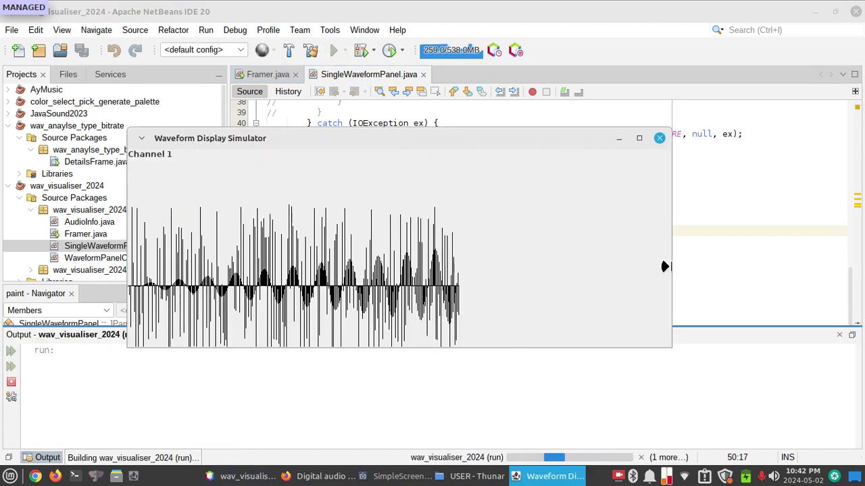
# Close the simulator and uncomment the colour-switching lines 55-59, reviewing i % 2 and BLUE
pyautogui.click(660, 138)
pyautogui.moveTo(351, 329); pyautogui.dragTo(271, 284)
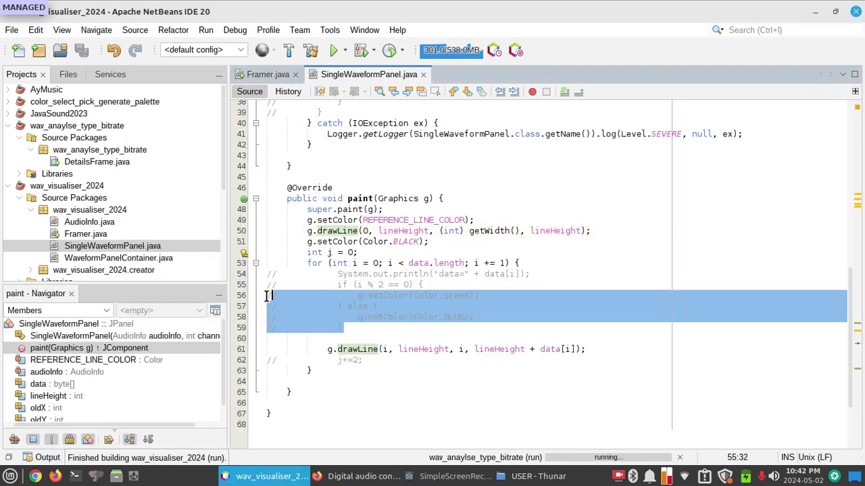
pyautogui.hotkey('ctrl', '/')
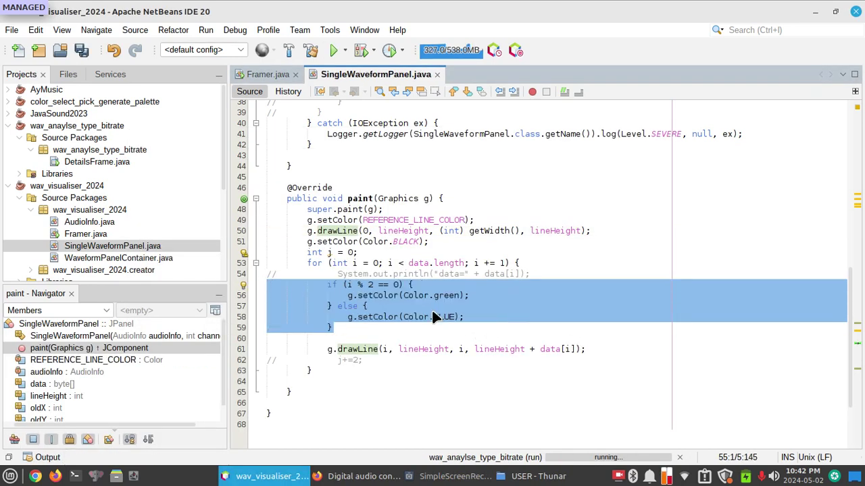
pyautogui.click(439, 306)
pyautogui.click(394, 263)
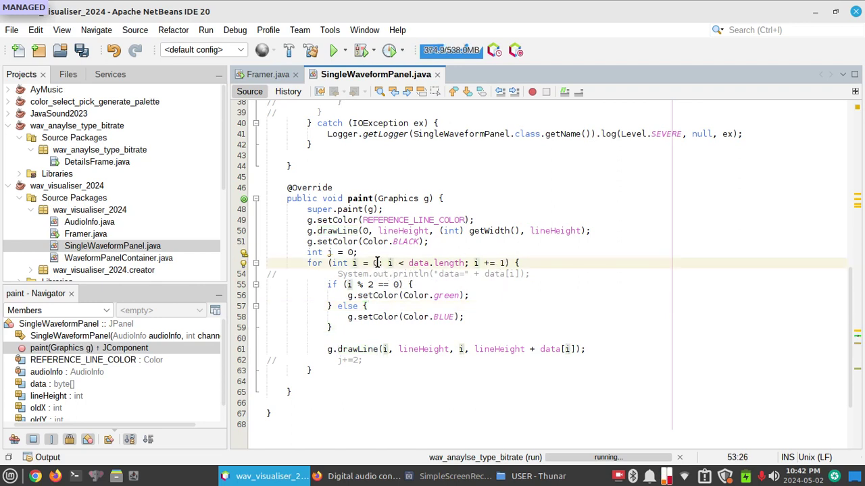
pyautogui.click(399, 285)
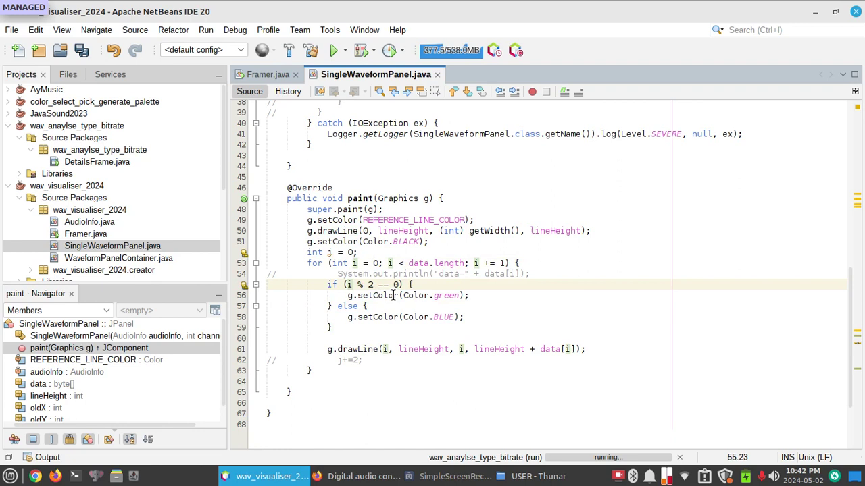
pyautogui.click(446, 317)
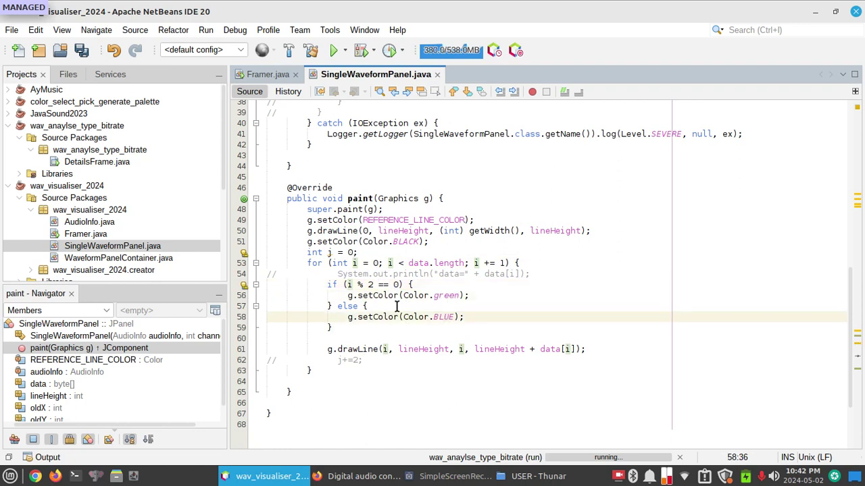
pyautogui.doubleClick(371, 284)
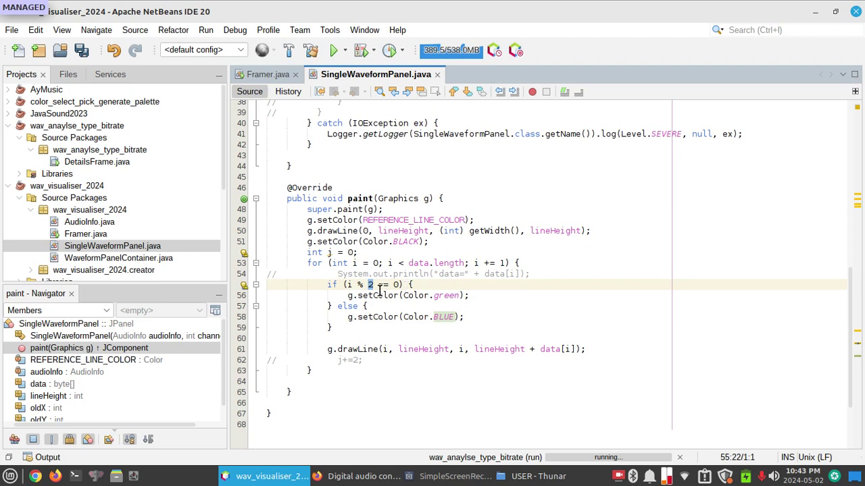
pyautogui.click(458, 316)
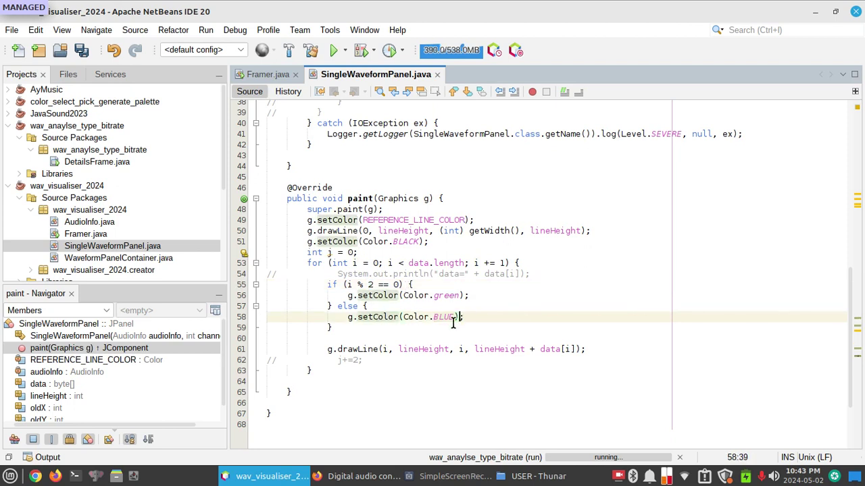
# After a failed Run File, run the project and maximize the simulator window
pyautogui.rightClick(520, 314)
pyautogui.click(561, 241)
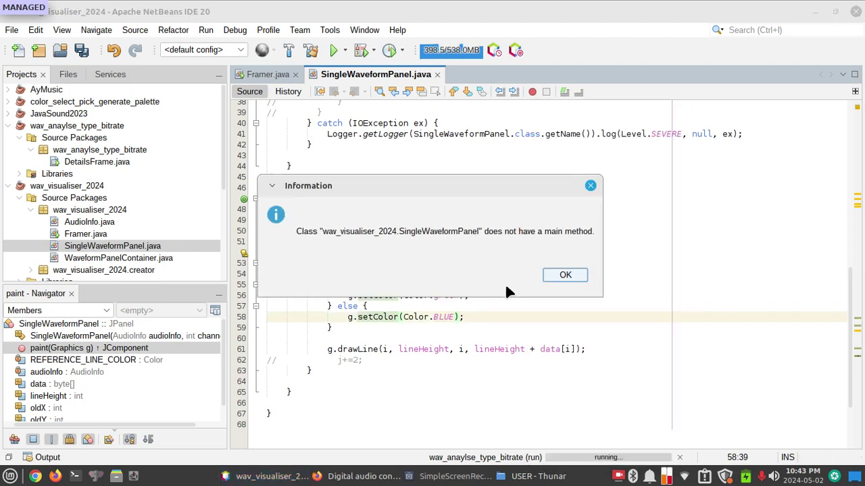
pyautogui.click(568, 274)
pyautogui.click(334, 50)
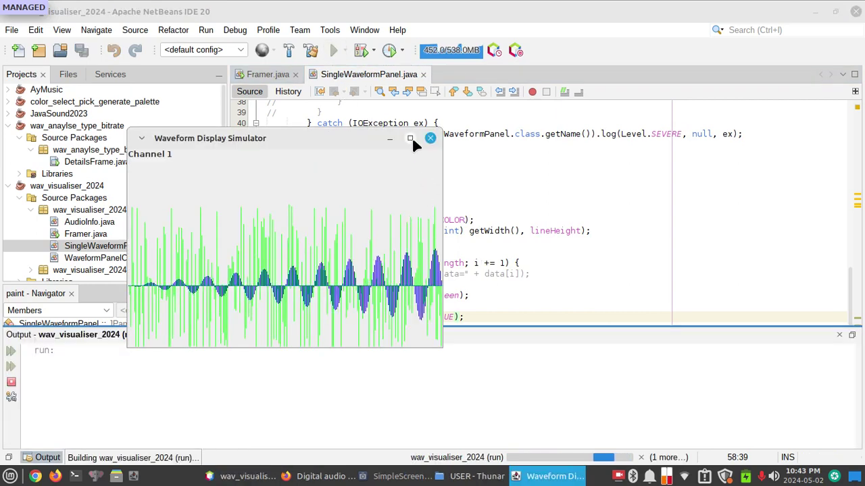
pyautogui.click(415, 136)
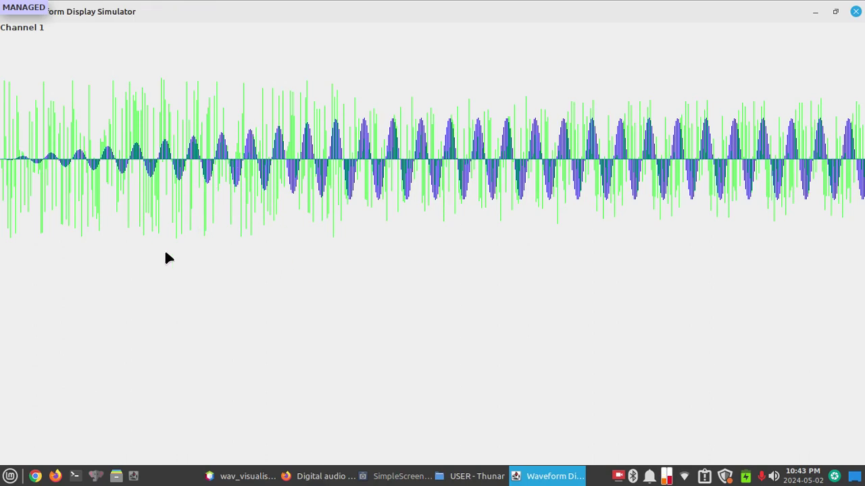
# Compare the BLUE constant in the code with the simulator, then hide the audio format window
pyautogui.click(240, 477)
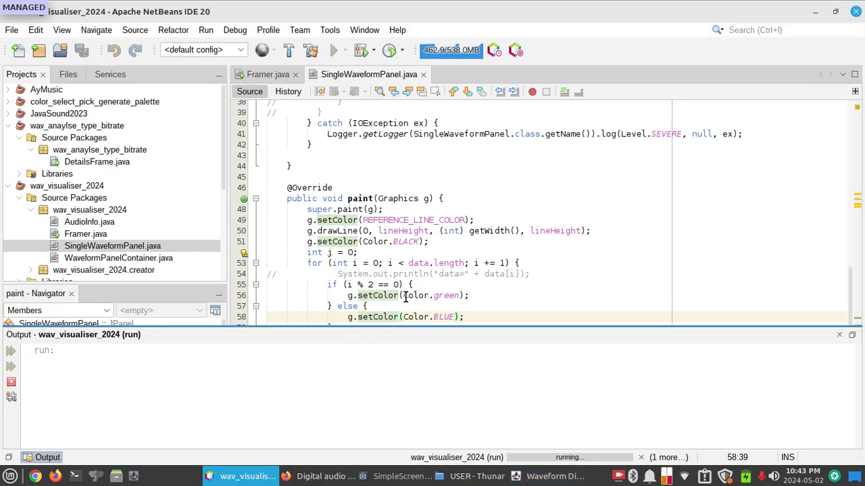
pyautogui.doubleClick(443, 317)
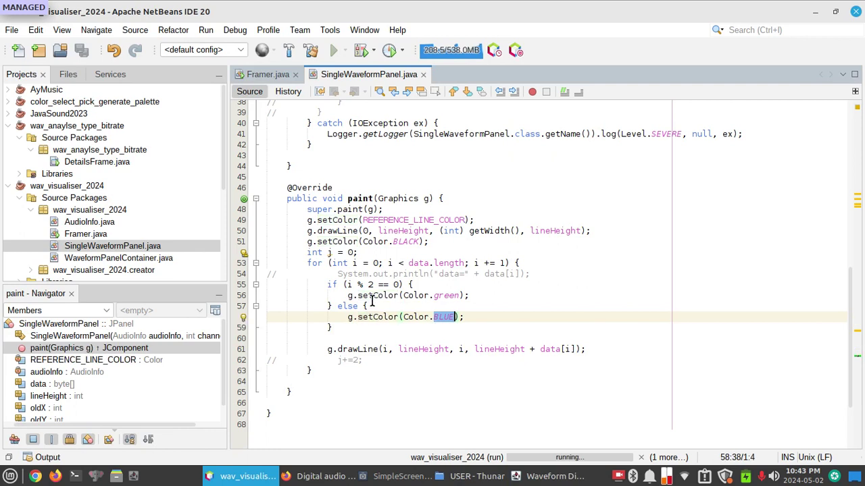
pyautogui.click(167, 477)
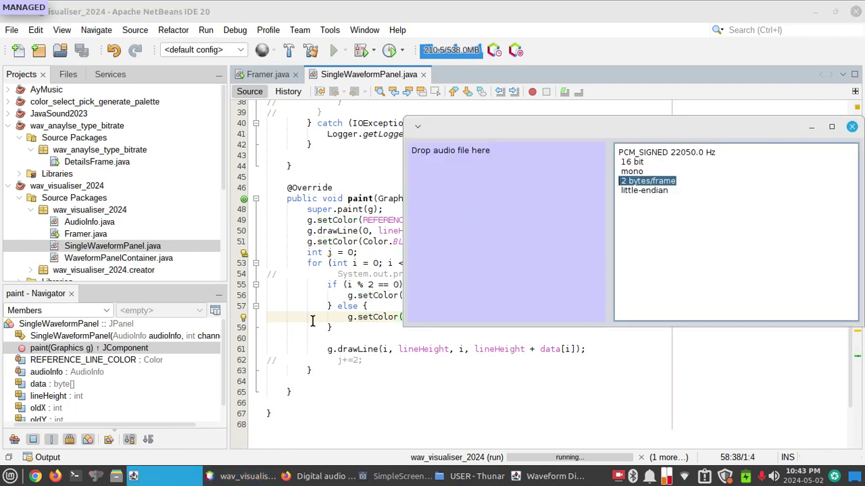
pyautogui.click(547, 476)
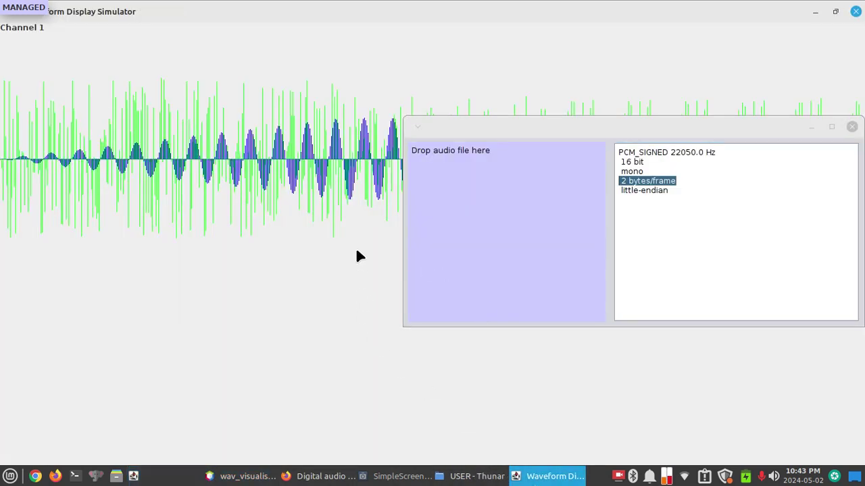
pyautogui.click(812, 126)
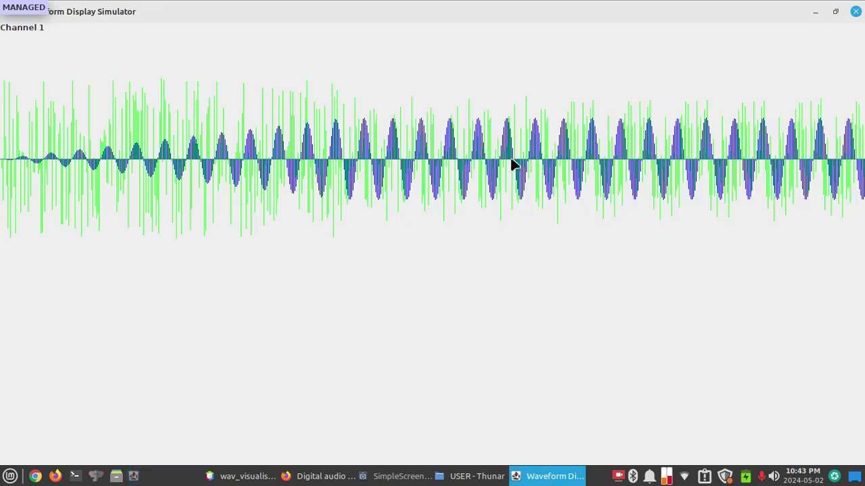
# Reopen beep-3.wav in Audacity from Thunar and zoom into its start with Ctrl+1
pyautogui.click(477, 476)
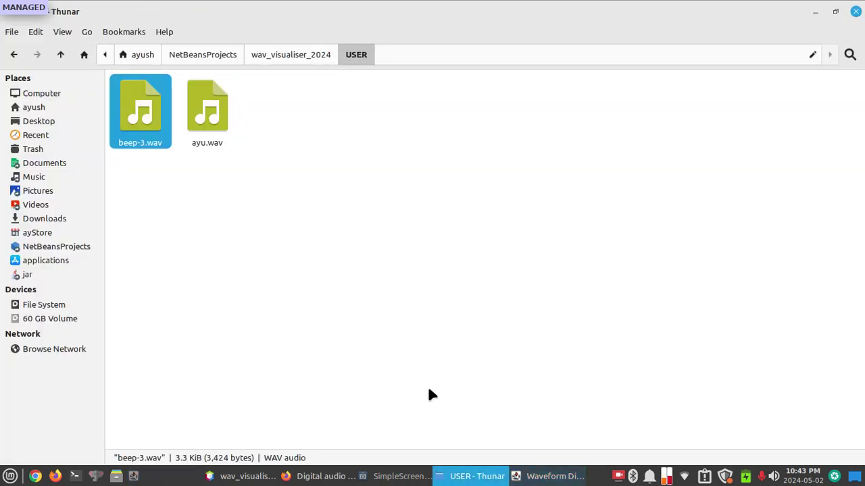
pyautogui.rightClick(156, 128)
pyautogui.click(302, 149)
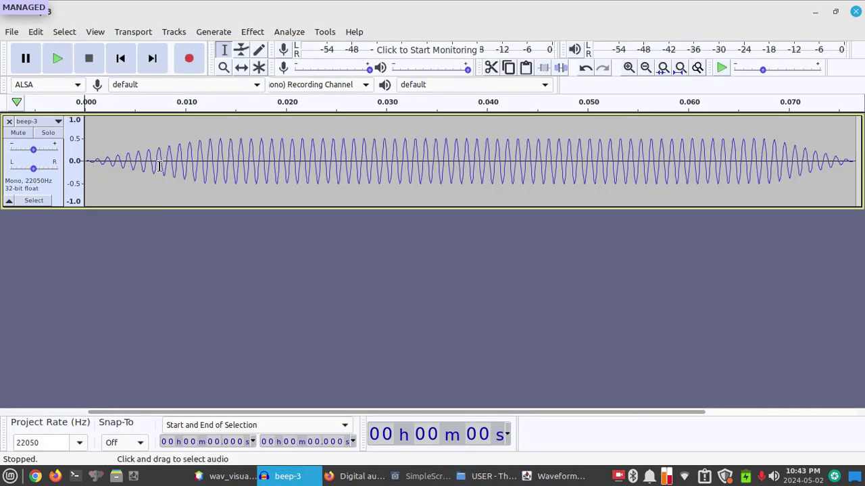
pyautogui.hotkey('ctrl', '1')
pyautogui.hotkey('ctrl', '1')
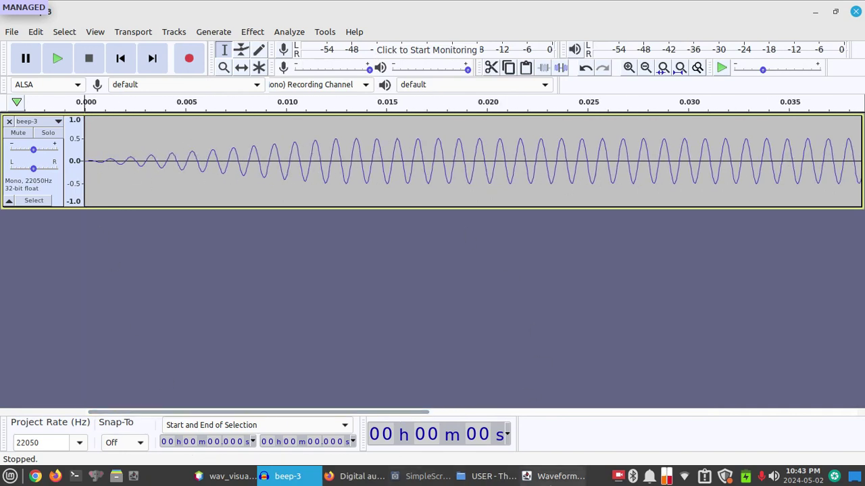
# Lay the simulator window over Audacity's track to compare, then close it
pyautogui.click(558, 477)
pyautogui.moveTo(245, 13); pyautogui.dragTo(340, 163)
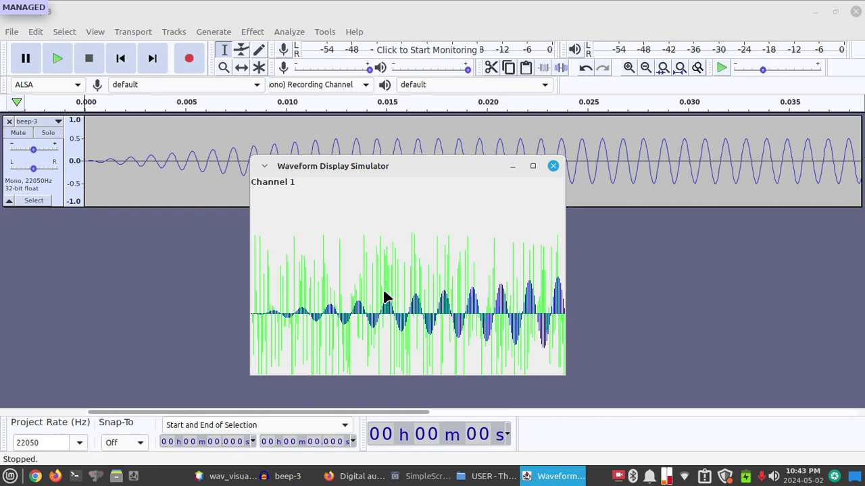
pyautogui.click(553, 167)
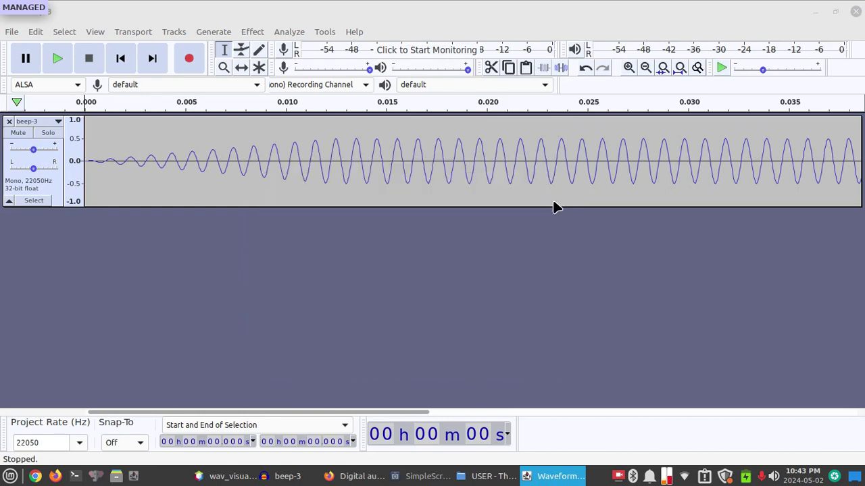
# Read the 'Audio channels and frames' section on MDN's Digital audio concepts page
pyautogui.click(377, 476)
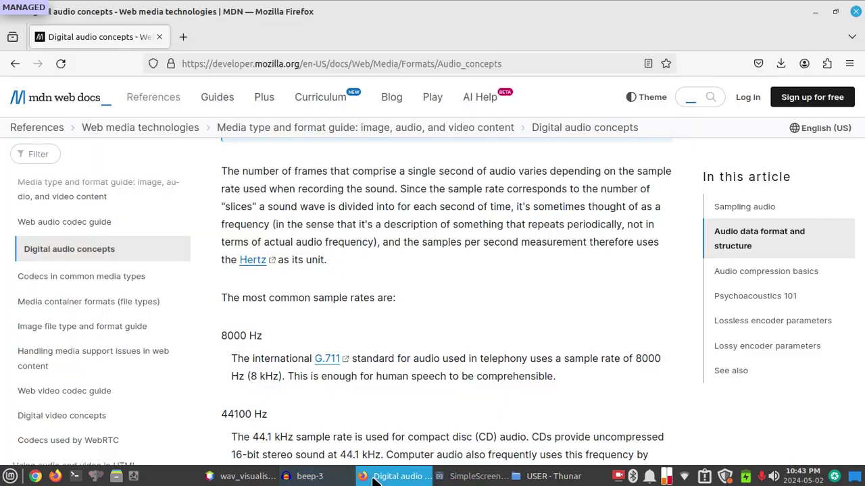
pyautogui.click(310, 479)
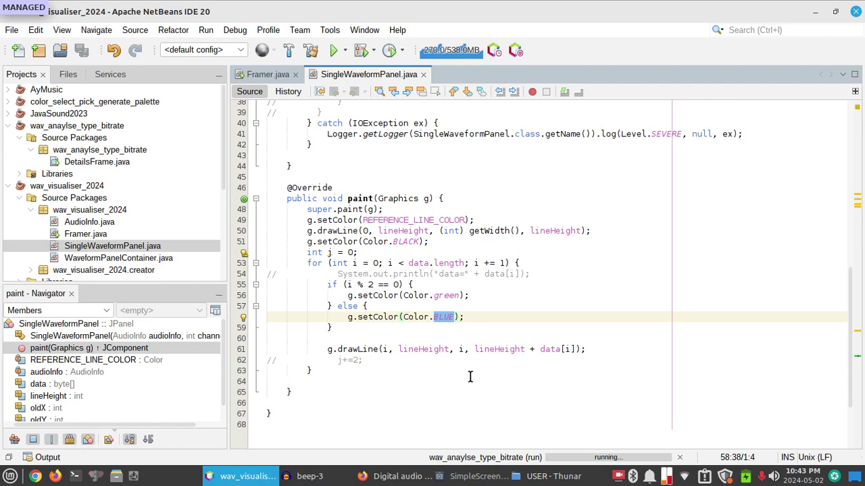
pyautogui.click(402, 477)
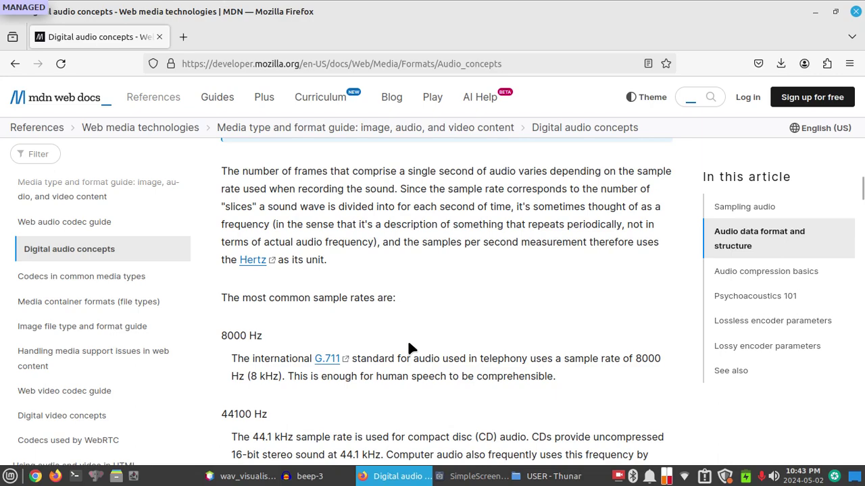
pyautogui.scroll(2, 407, 340)
pyautogui.scroll(2, 368, 316)
pyautogui.scroll(2, 371, 336)
pyautogui.scroll(1, 365, 325)
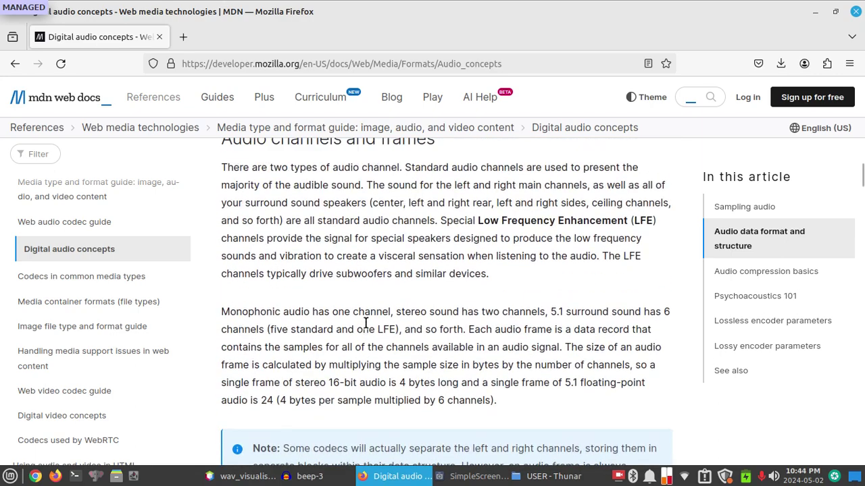
pyautogui.scroll(1, 377, 287)
pyautogui.scroll(2, 373, 290)
pyautogui.scroll(1, 373, 290)
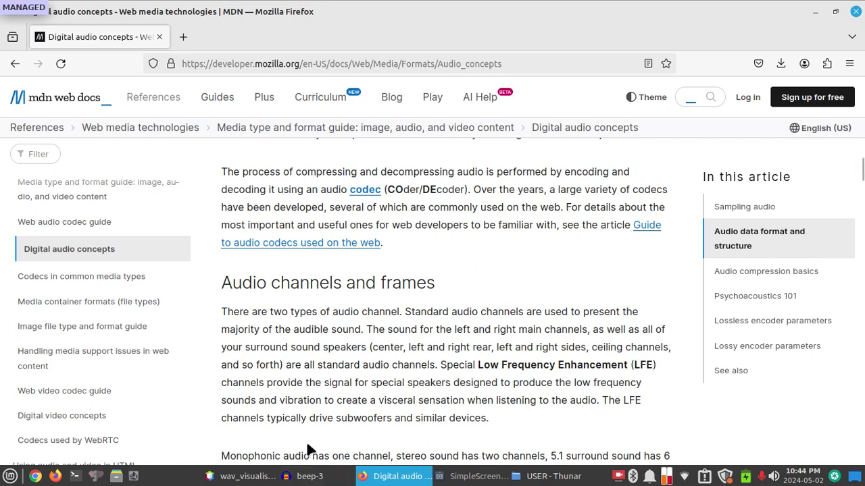
pyautogui.click(246, 476)
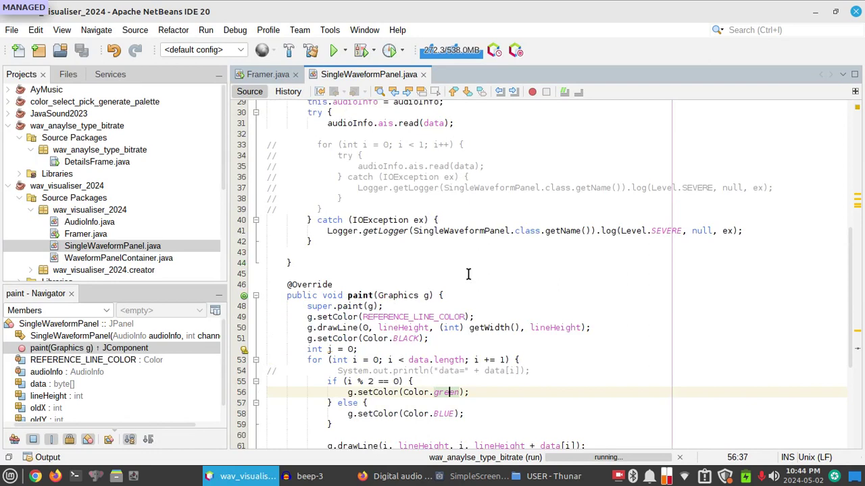
pyautogui.scroll(5, 469, 273)
pyautogui.scroll(5, 405, 267)
pyautogui.click(404, 282)
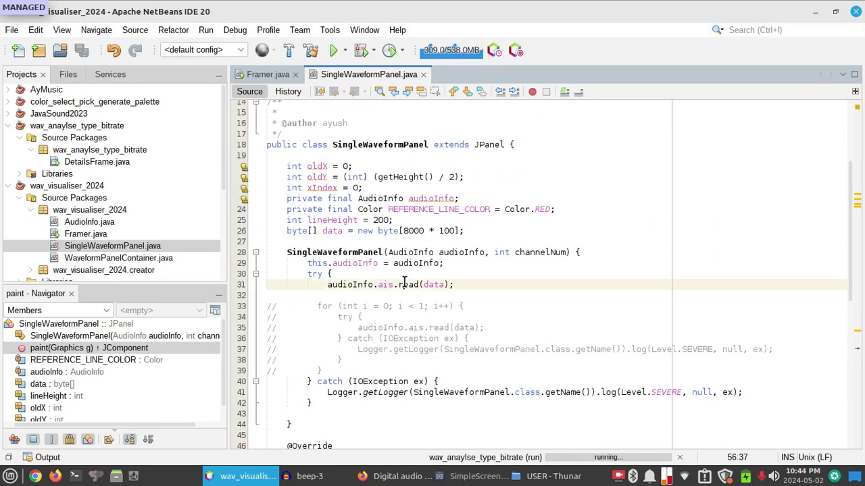
pyautogui.doubleClick(404, 284)
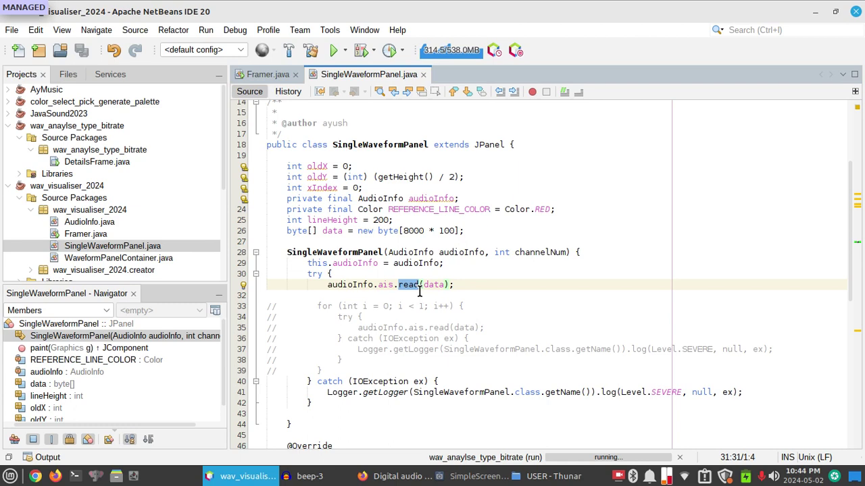
pyautogui.doubleClick(434, 284)
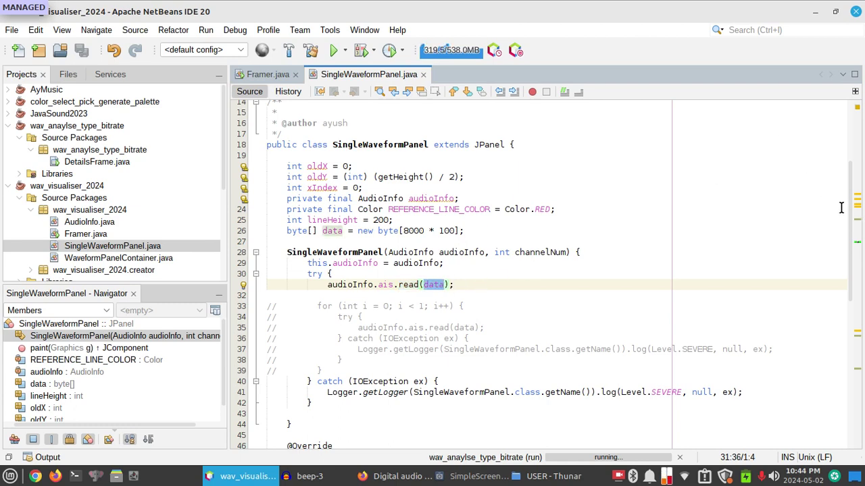
pyautogui.moveTo(853, 210); pyautogui.dragTo(852, 359)
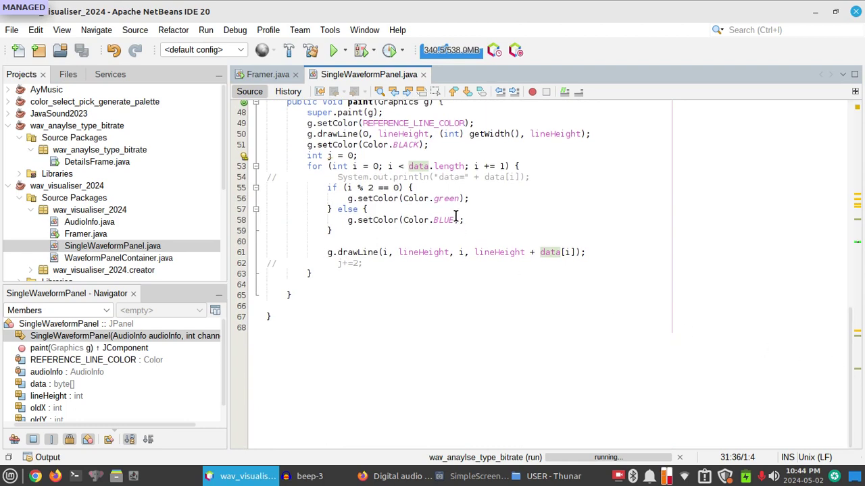
pyautogui.click(461, 219)
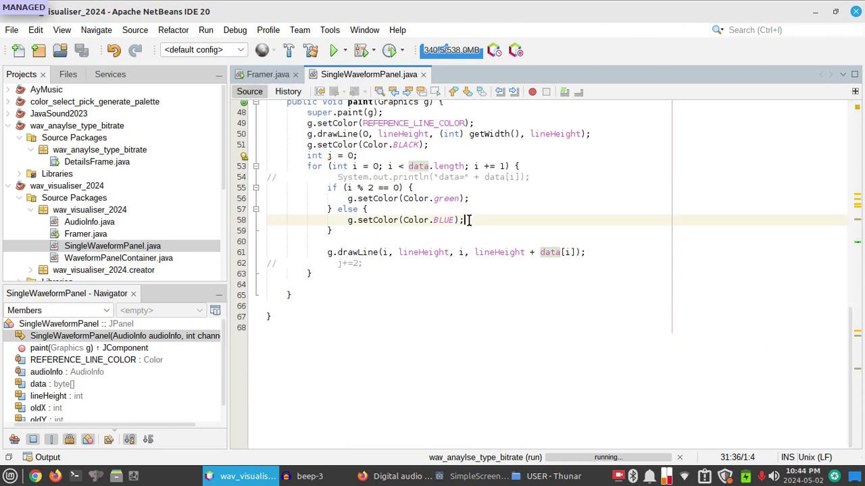
pyautogui.click(380, 478)
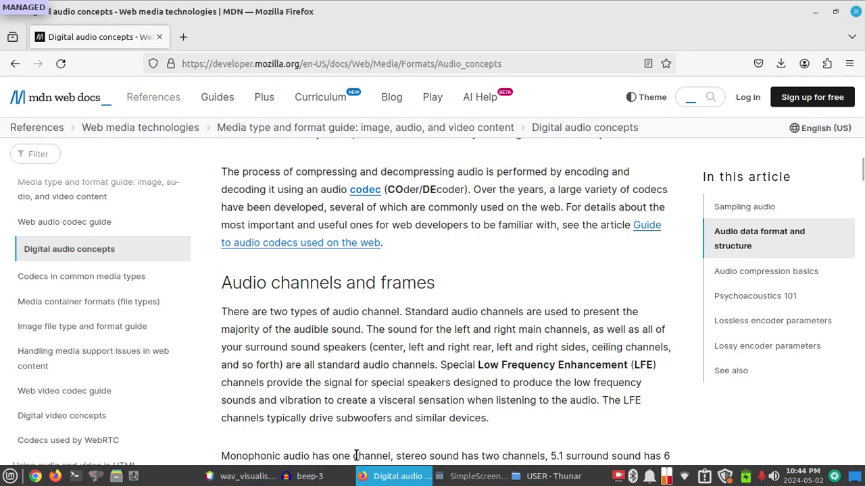
pyautogui.click(241, 477)
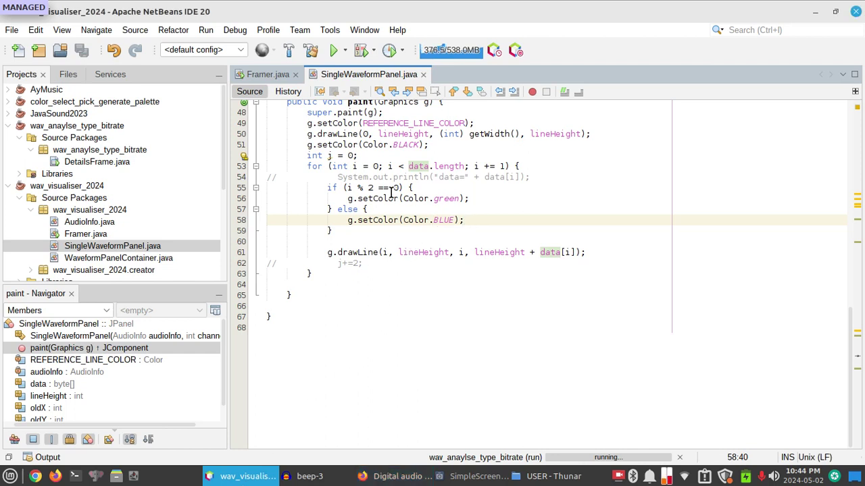
pyautogui.click(402, 166)
pyautogui.doubleClick(402, 166)
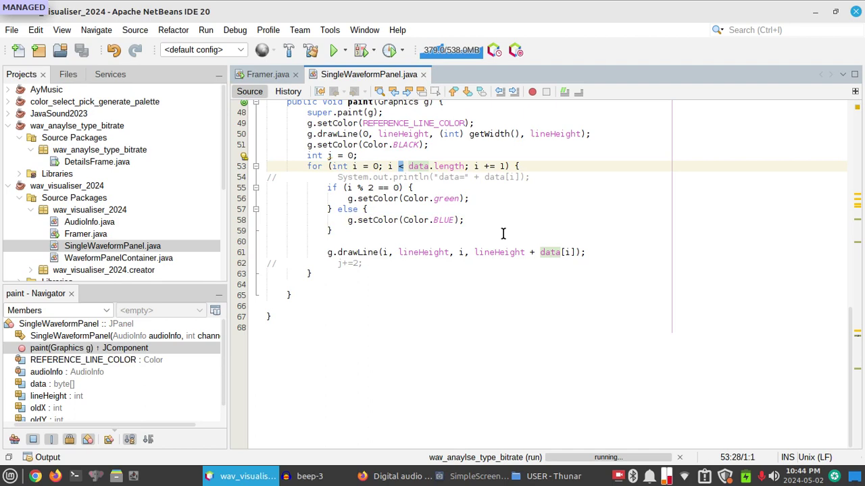
# Cycle through Audacity, the format details window and other windows, then return to the visualiser code
pyautogui.click(311, 476)
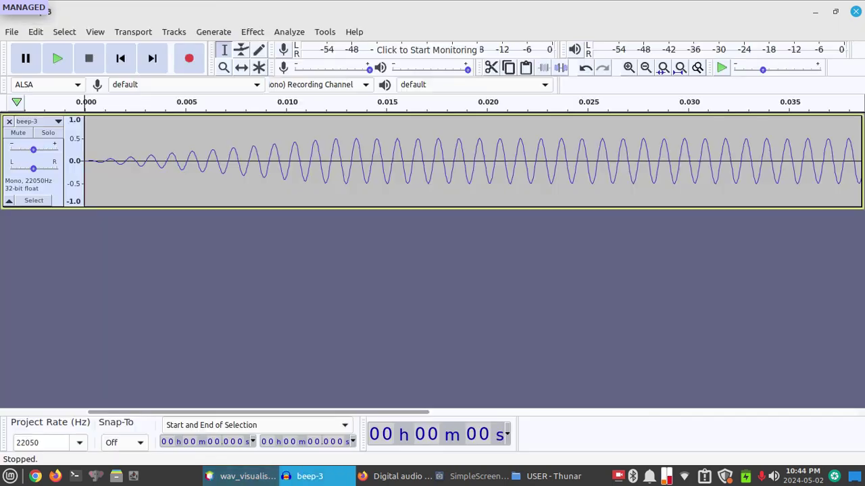
pyautogui.click(169, 477)
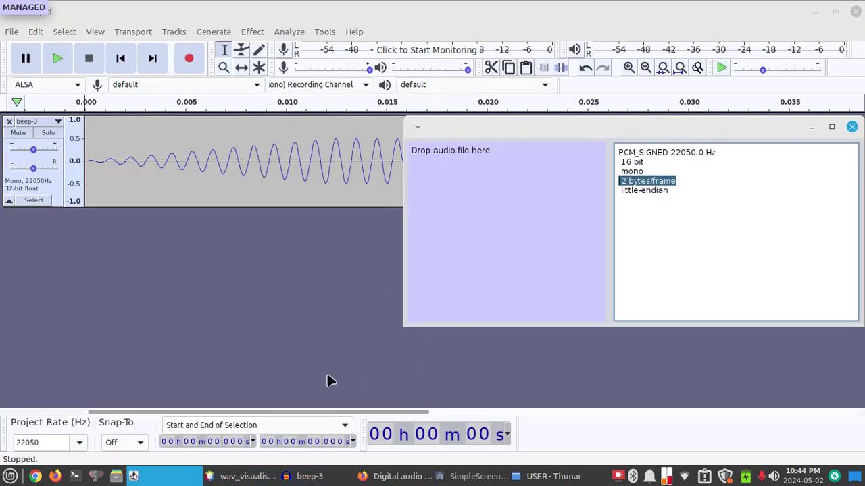
pyautogui.click(473, 476)
pyautogui.click(311, 476)
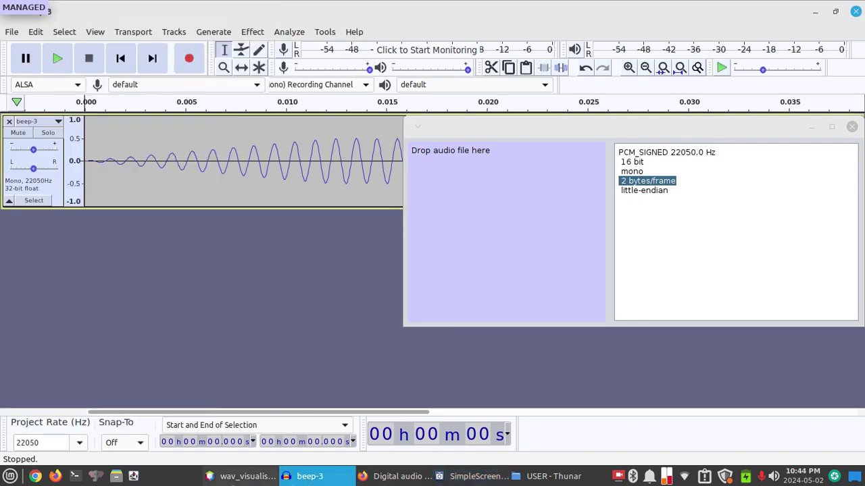
pyautogui.click(236, 477)
pyautogui.click(169, 476)
pyautogui.click(797, 135)
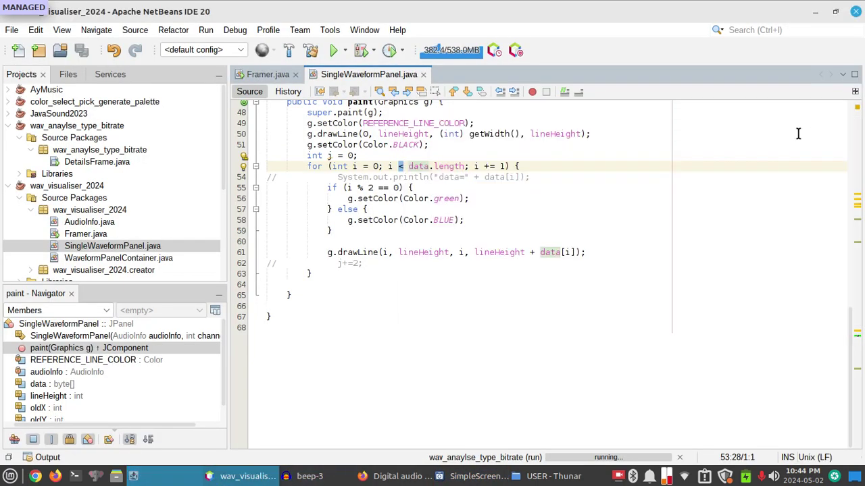
pyautogui.click(429, 144)
# Run the project, show the green/blue waveform full screen, and glance at Audacity's beep-3 track
pyautogui.click(333, 50)
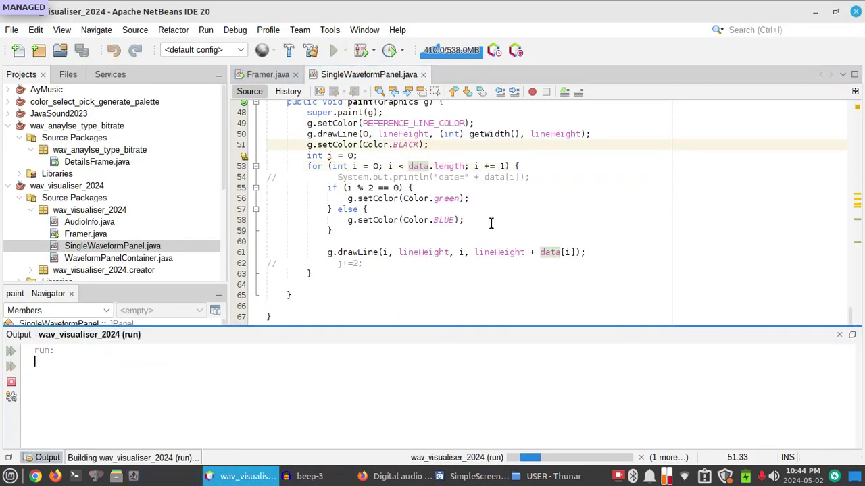
pyautogui.click(409, 138)
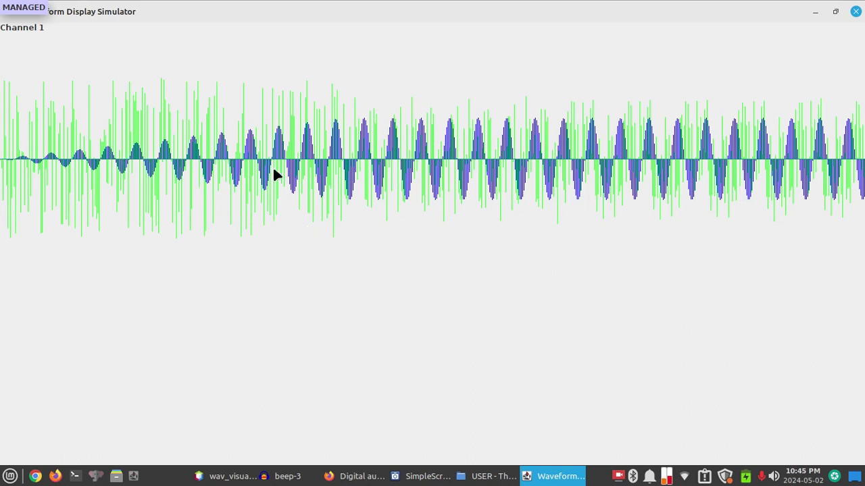
pyautogui.click(287, 477)
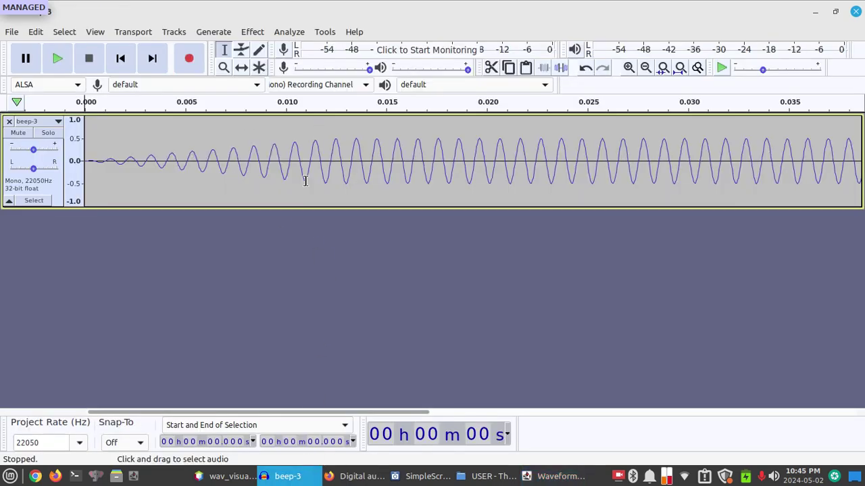
pyautogui.click(294, 479)
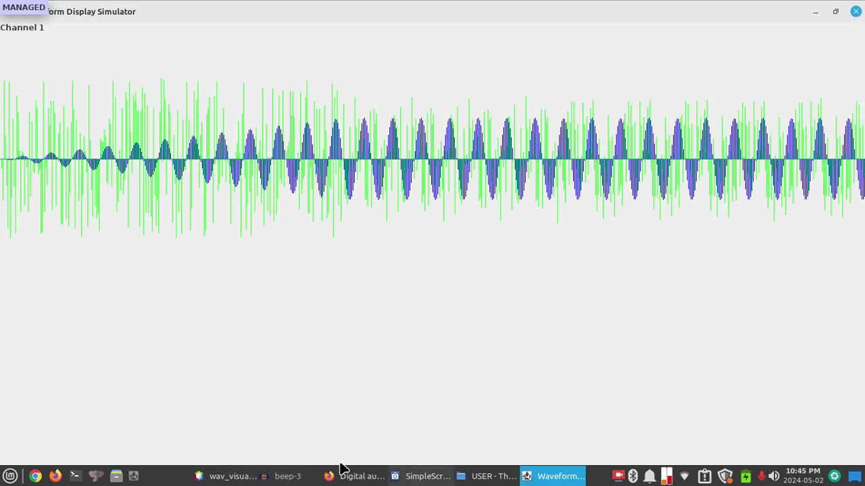
# Raise the format details window and highlight '16 bit' and '2 bytes/frame'
pyautogui.click(162, 477)
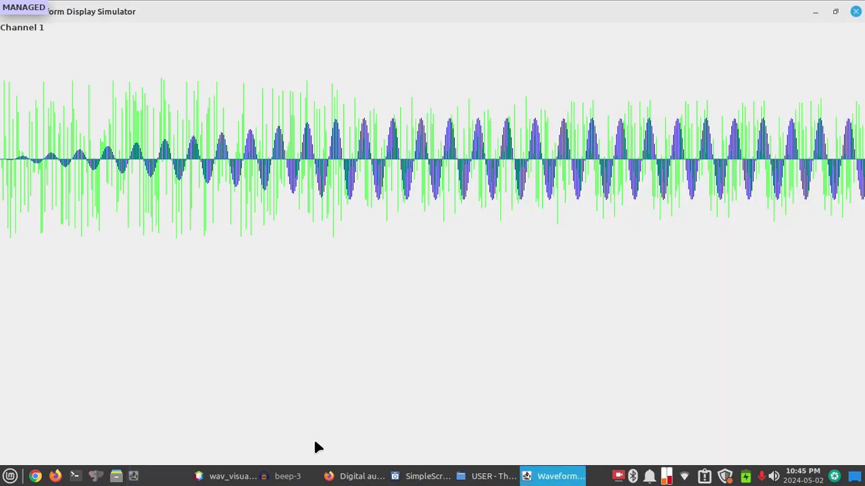
pyautogui.click(553, 477)
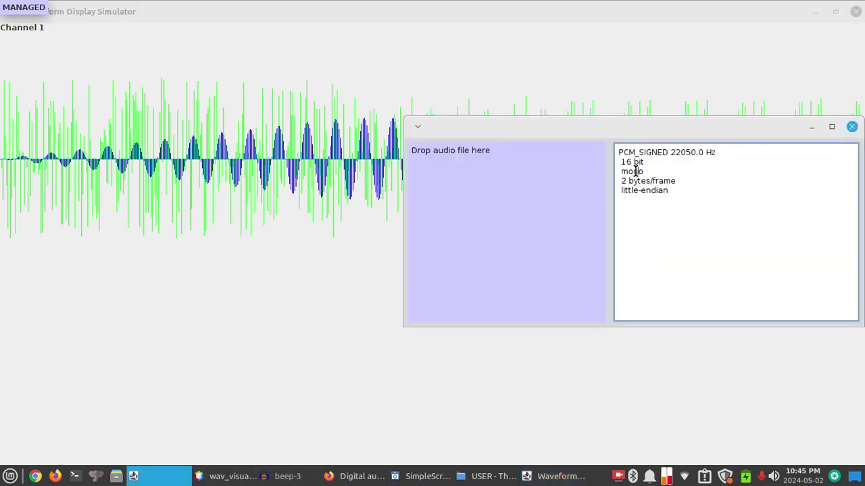
pyautogui.click(634, 168)
pyautogui.doubleClick(627, 162)
pyautogui.moveTo(620, 181)
pyautogui.mouseDown()
pyautogui.moveTo(681, 184)
pyautogui.moveTo(606, 183)
pyautogui.mouseUp()
pyautogui.click(681, 182)
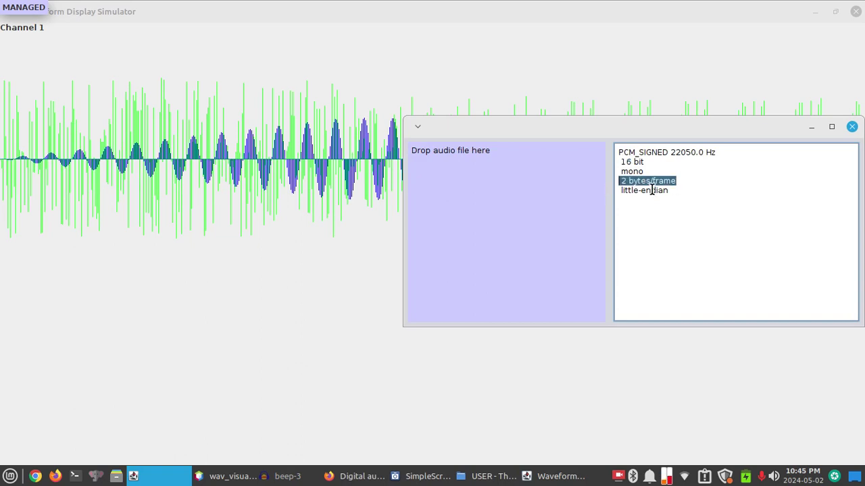
pyautogui.click(682, 182)
pyautogui.moveTo(682, 181); pyautogui.dragTo(607, 184)
# Highlight the 22050.0 Hz sample rate, the 16 bit line and 'bytes/frame' in turn
pyautogui.moveTo(670, 152); pyautogui.dragTo(704, 154)
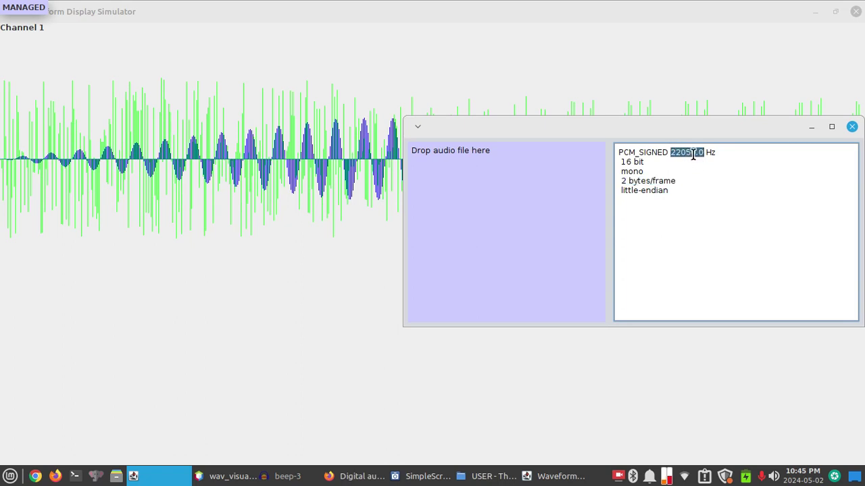
pyautogui.click(718, 154)
pyautogui.doubleClick(686, 152)
pyautogui.click(692, 153)
pyautogui.moveTo(647, 162); pyautogui.dragTo(593, 168)
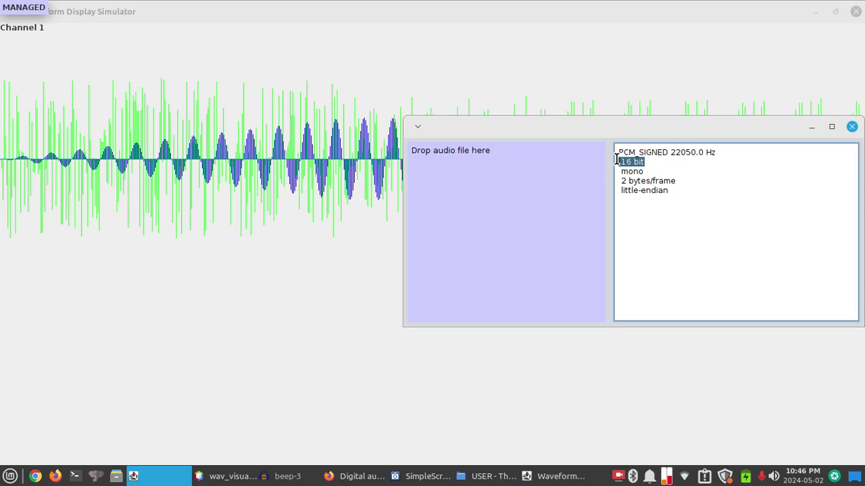
pyautogui.click(664, 163)
pyautogui.moveTo(664, 163); pyautogui.dragTo(616, 163)
pyautogui.moveTo(650, 181); pyautogui.dragTo(676, 181)
pyautogui.doubleClick(640, 181)
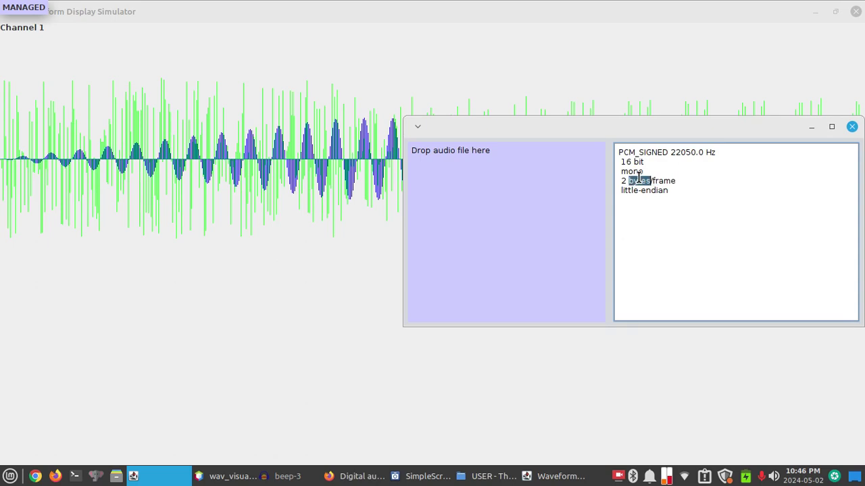
# Back in NetBeans, move the format window below the code and click into the paint method
pyautogui.click(230, 476)
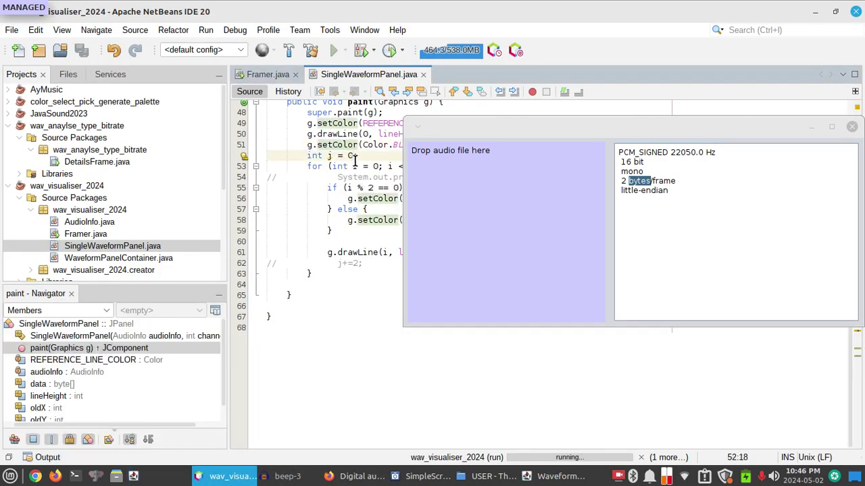
pyautogui.moveTo(537, 129); pyautogui.dragTo(467, 365)
pyautogui.click(404, 208)
pyautogui.scroll(3, 406, 216)
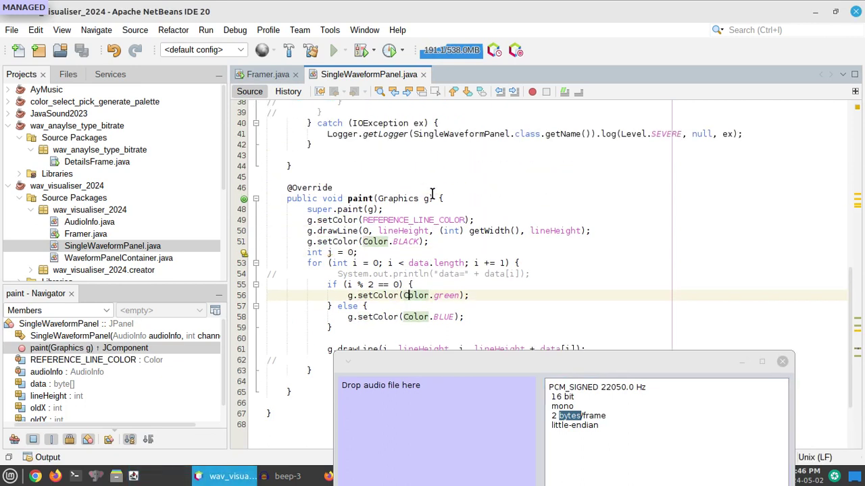
pyautogui.scroll(3, 407, 263)
pyautogui.scroll(-3, 407, 270)
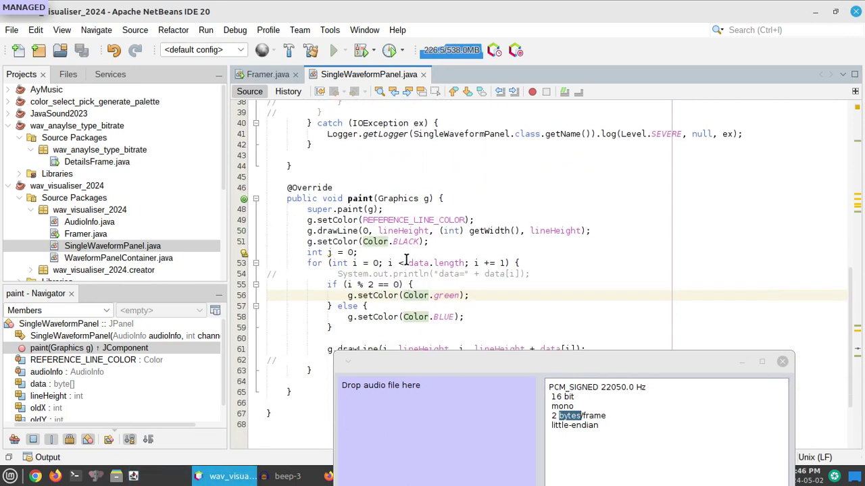